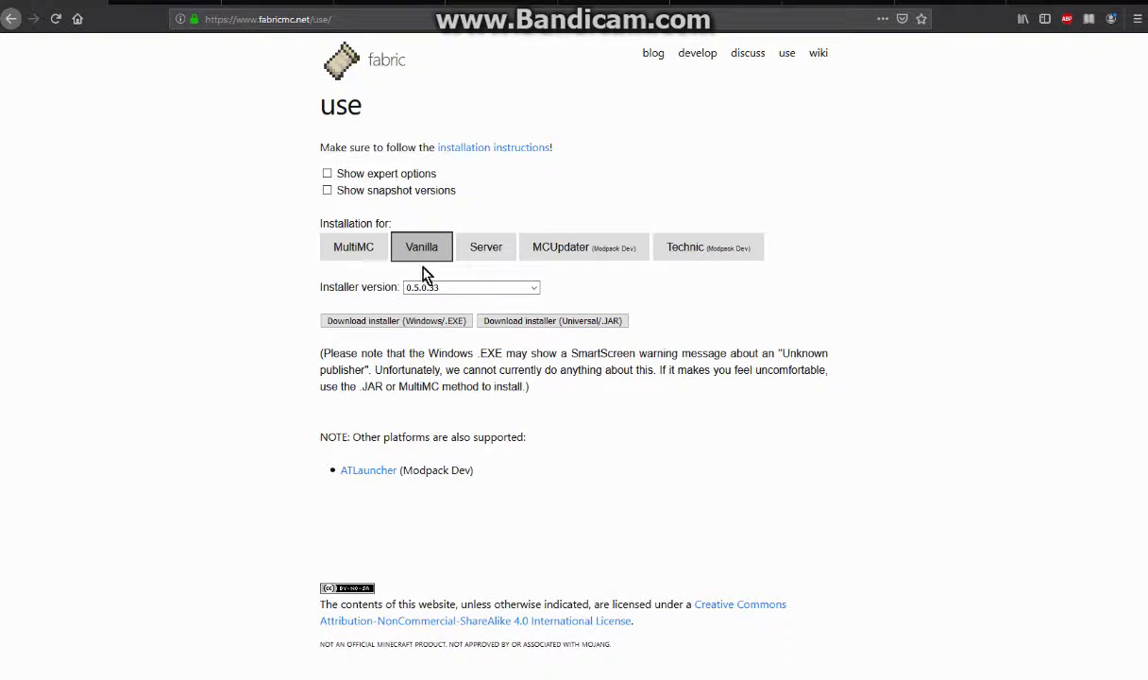
# Switch the Fabric download page between its MultiMC and Vanilla installer options
pyautogui.click(349, 249)
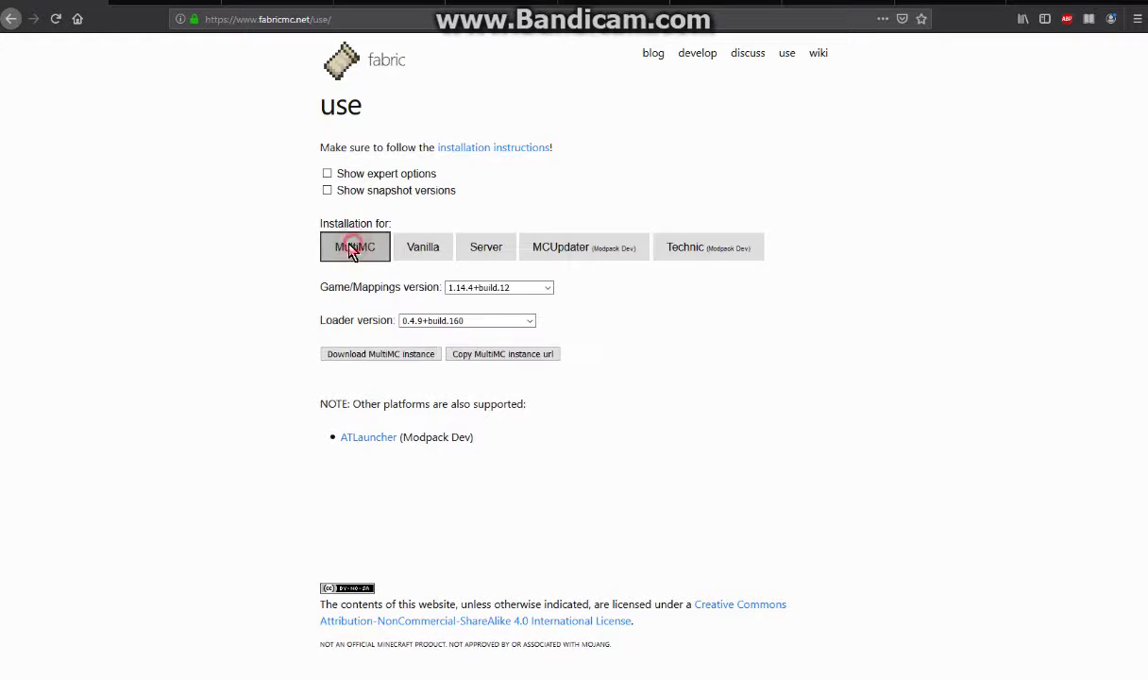
pyautogui.click(419, 248)
pyautogui.click(266, 274)
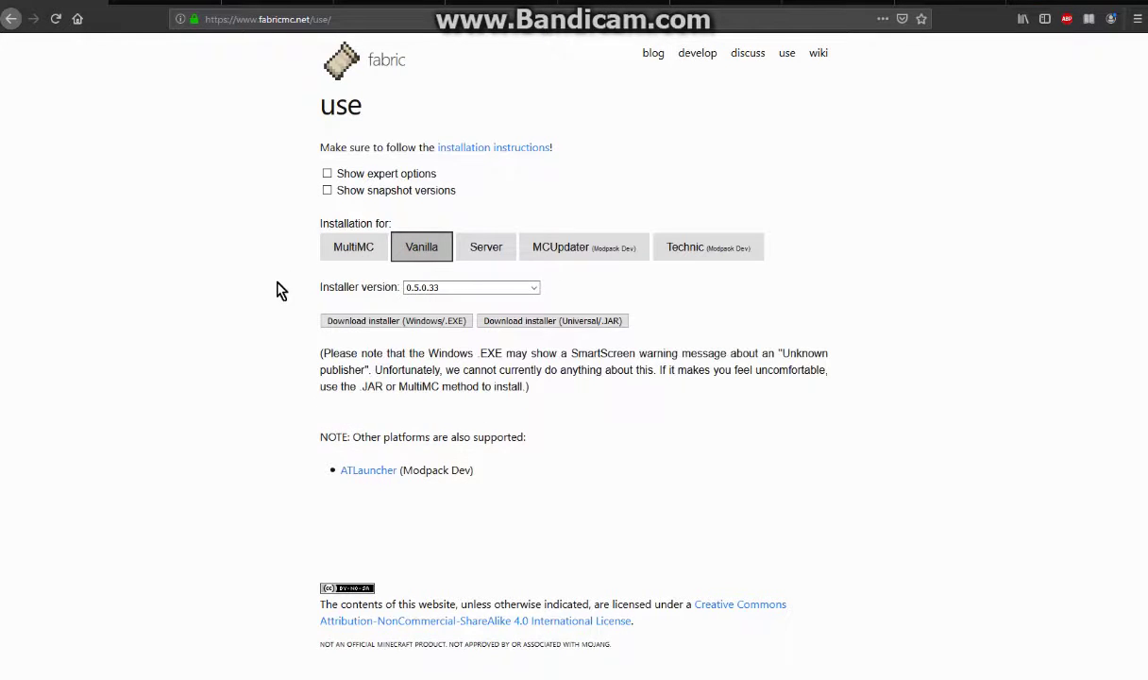
# Show the mod items in the running Minecraft game's inventory, then return to the Fabric page
pyautogui.hotkey('alt', 'Tab')
pyautogui.click(854, 435)
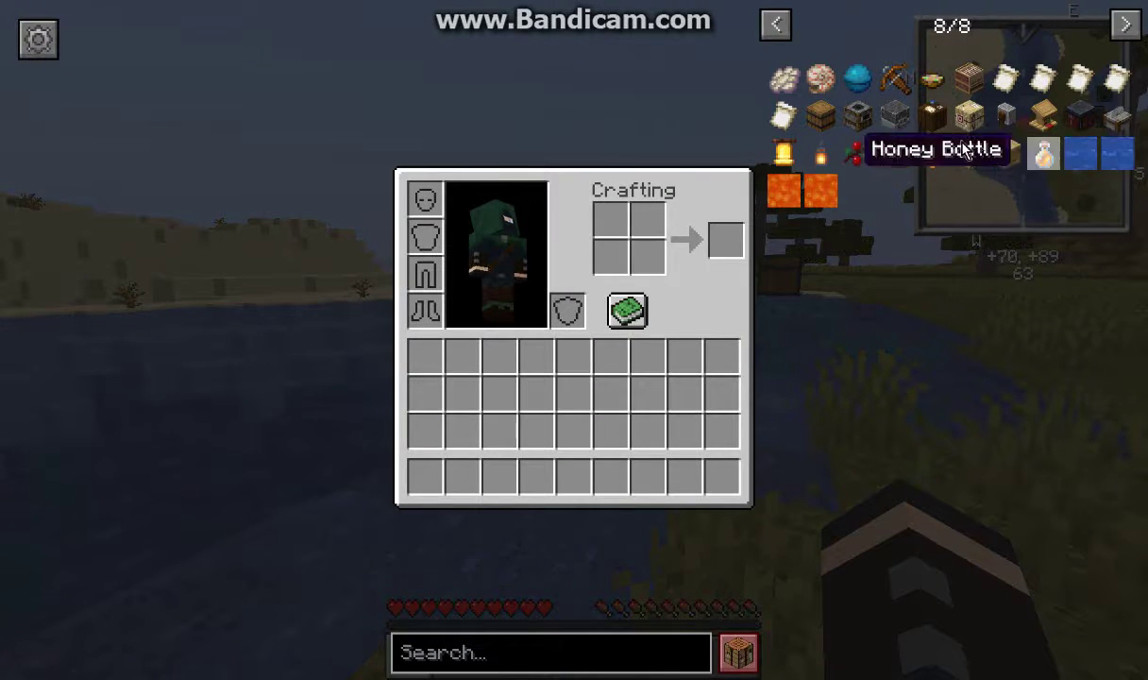
pyautogui.press('e')
pyautogui.press('e')
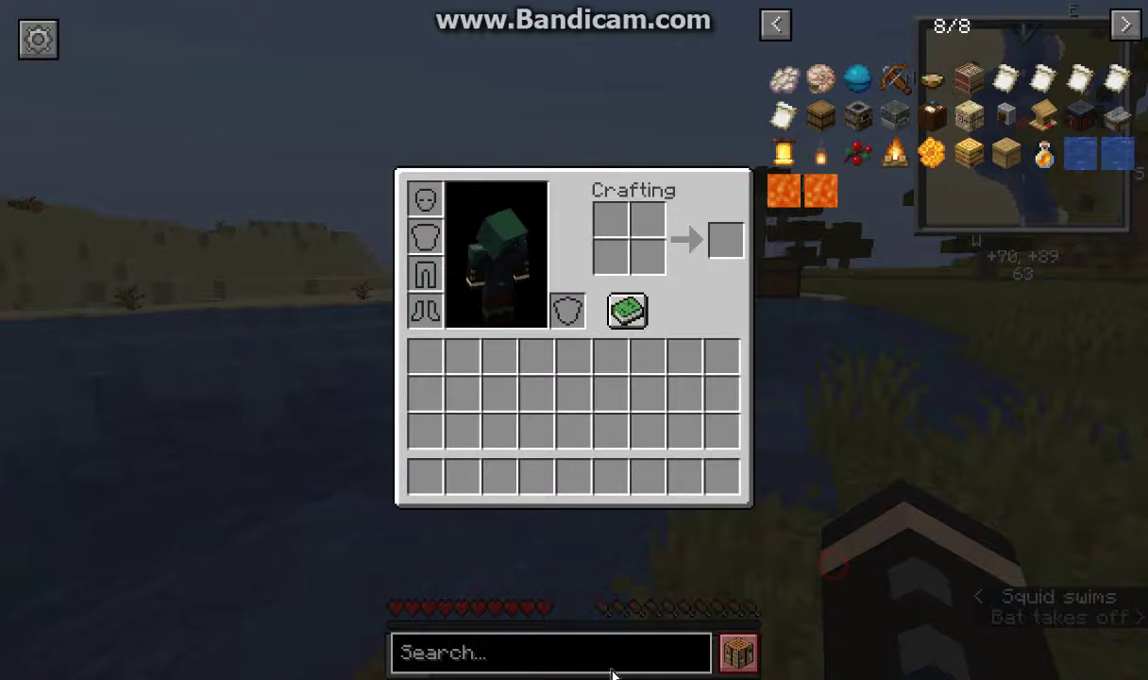
pyautogui.hotkey('alt', 'Tab')
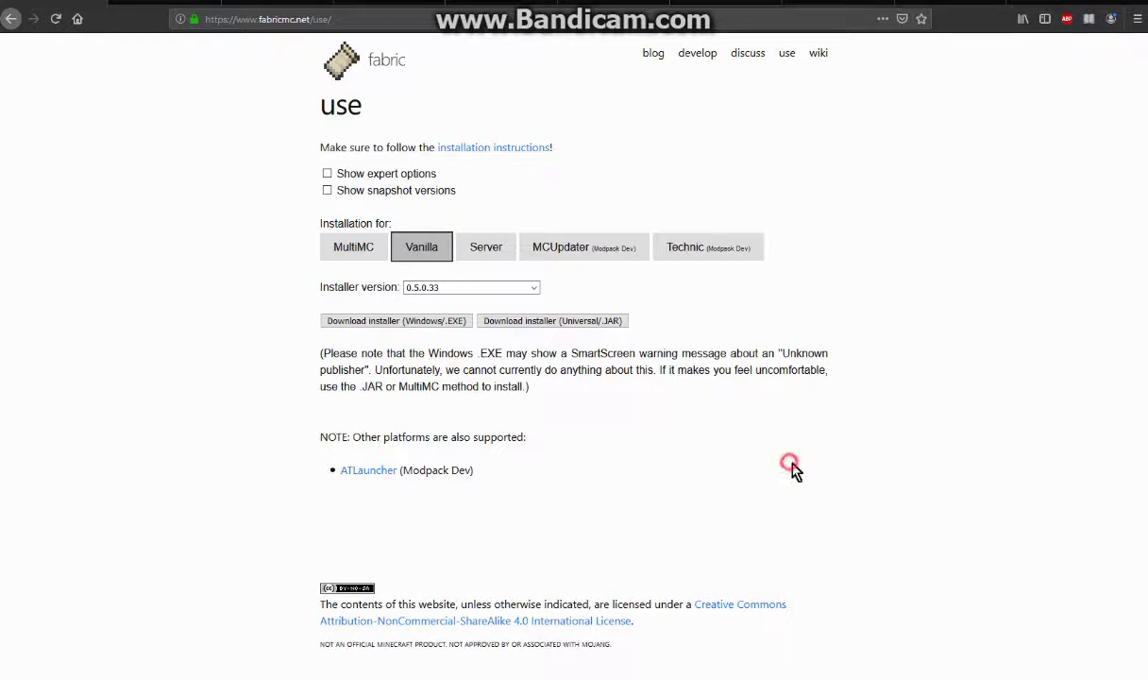
# Revisit the Fabric page's MultiMC option and settle back on the Vanilla installer
pyautogui.click(672, 445)
pyautogui.moveTo(366, 18); pyautogui.dragTo(247, 20)
pyautogui.click(221, 149)
pyautogui.click(342, 249)
pyautogui.click(404, 241)
pyautogui.moveTo(618, 679)
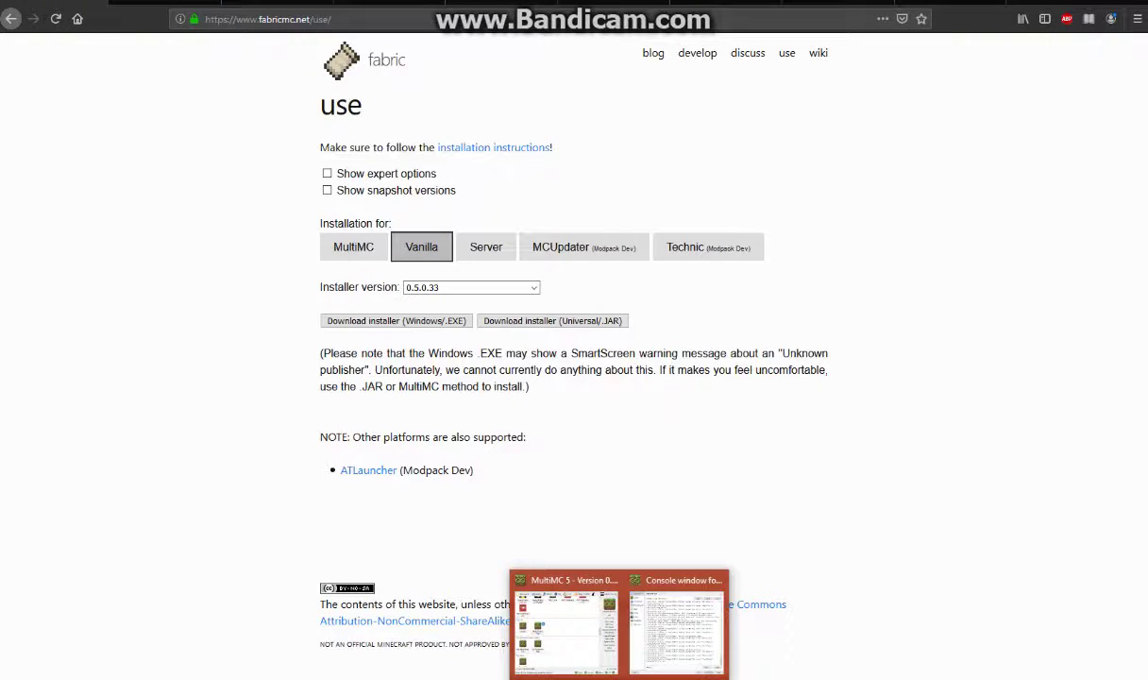
pyautogui.click(639, 439)
# Bring up the Fabric Installer for a client install into .minecraft
pyautogui.click(661, 461)
pyautogui.click(691, 477)
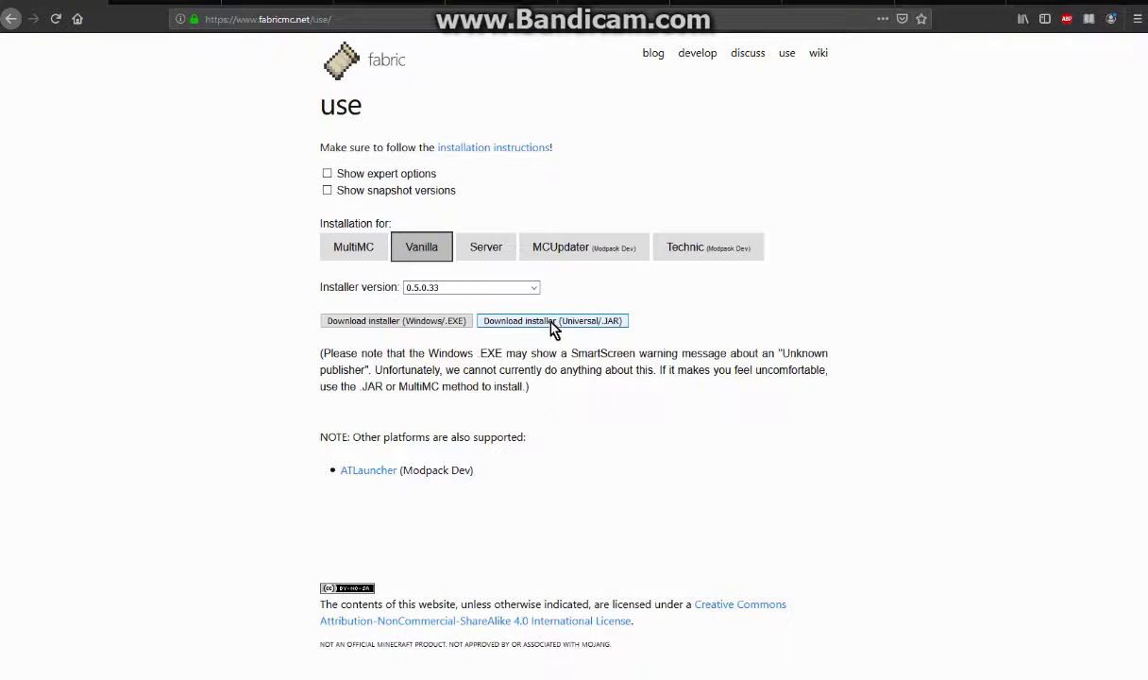
pyautogui.click(708, 462)
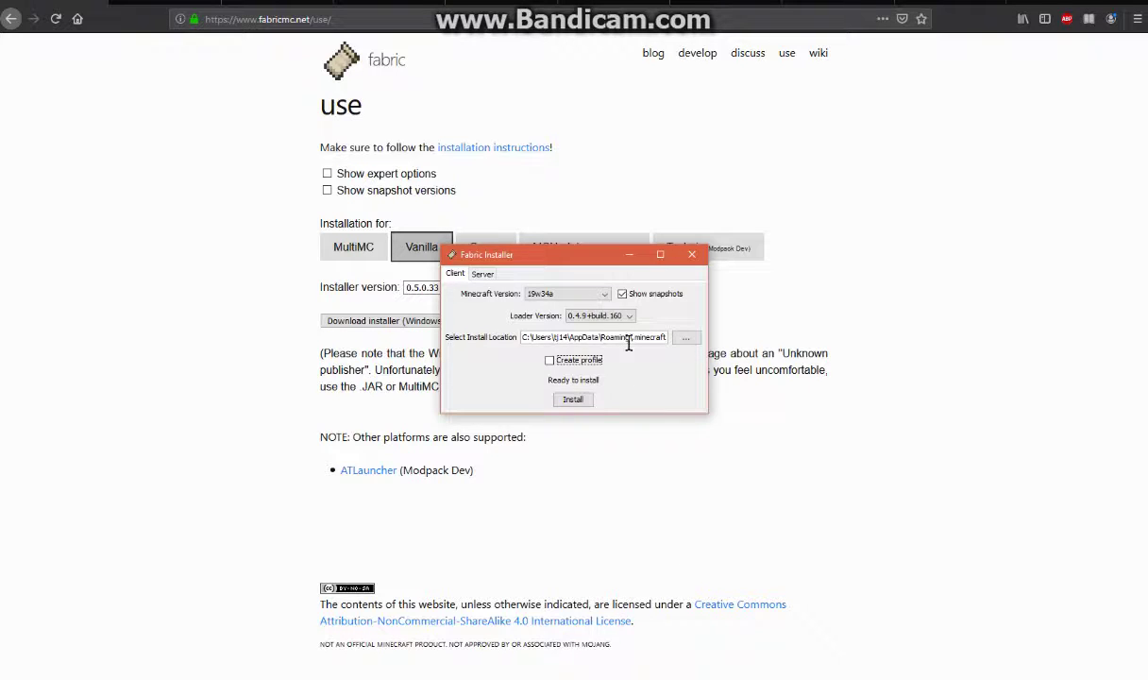
pyautogui.click(516, 361)
# Choose Minecraft 1.14.4 with loader 0.4.9+build.160 and enable Create profile
pyautogui.click(623, 293)
pyautogui.click(580, 294)
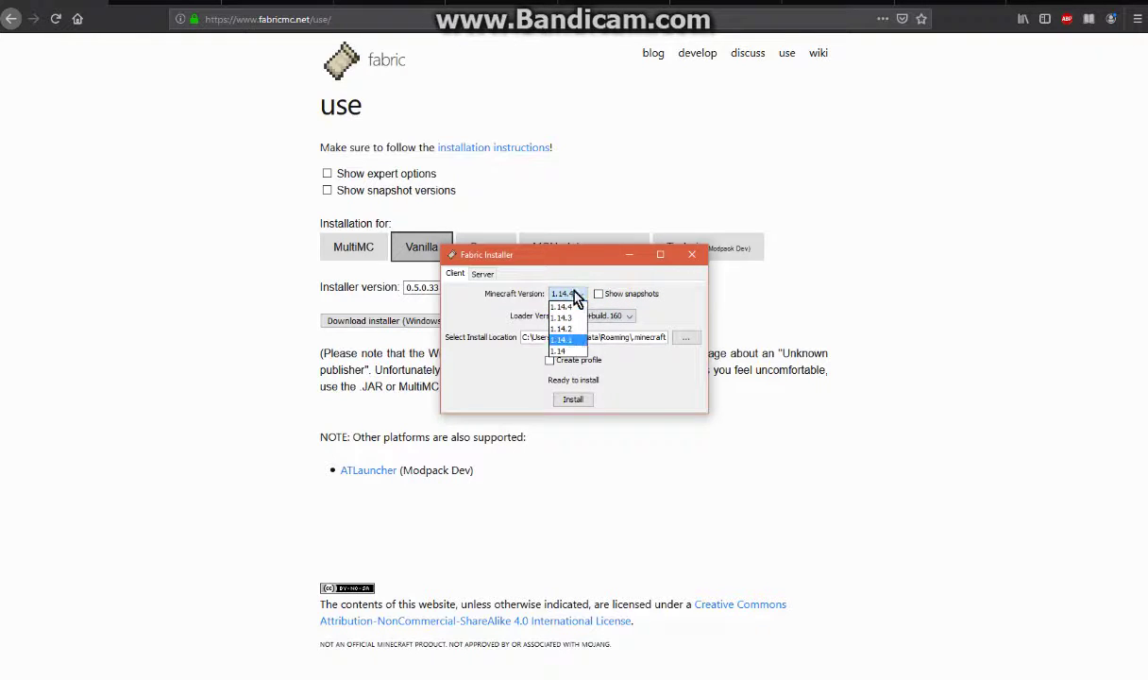
pyautogui.click(567, 307)
pyautogui.click(628, 316)
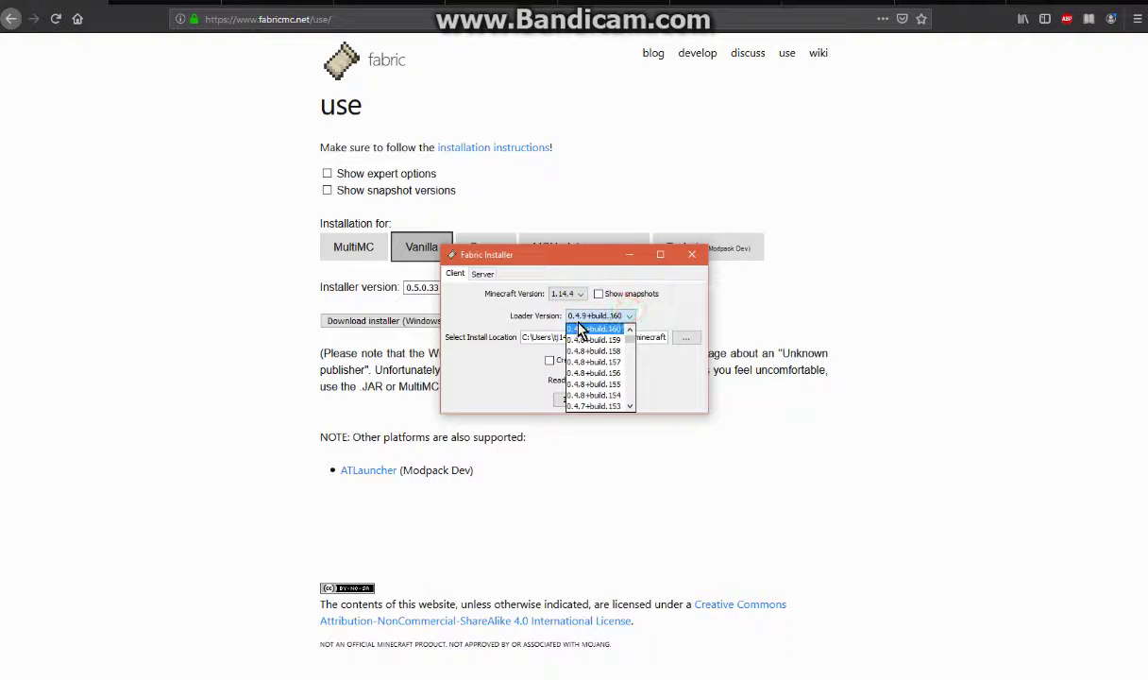
pyautogui.click(623, 315)
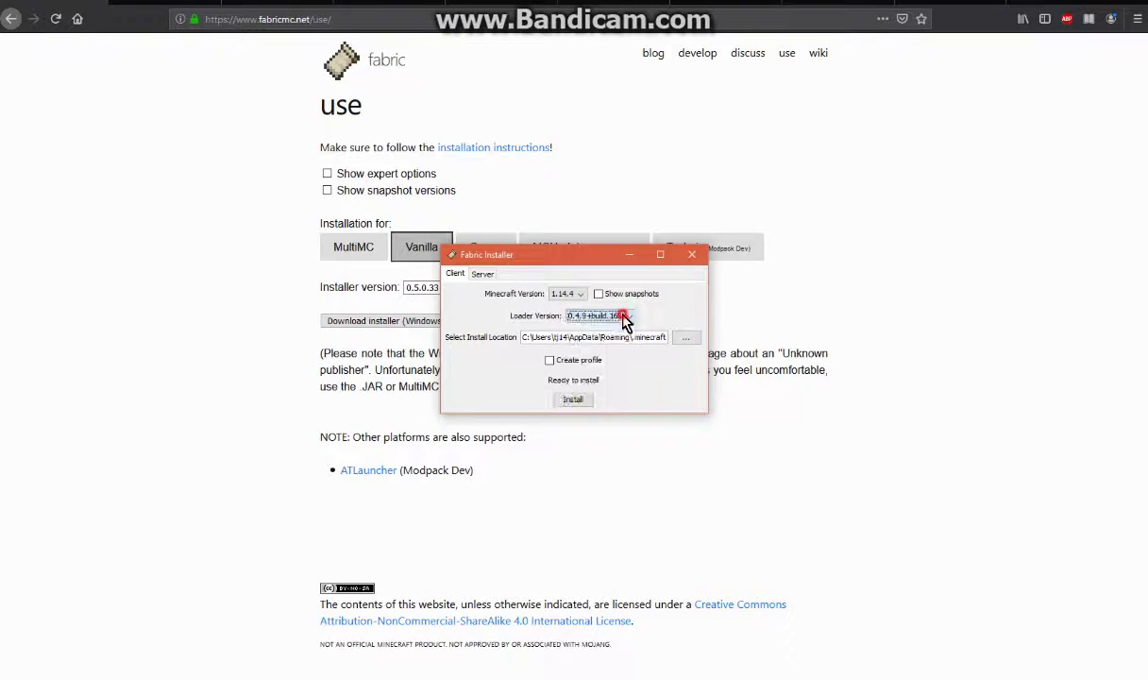
pyautogui.click(555, 361)
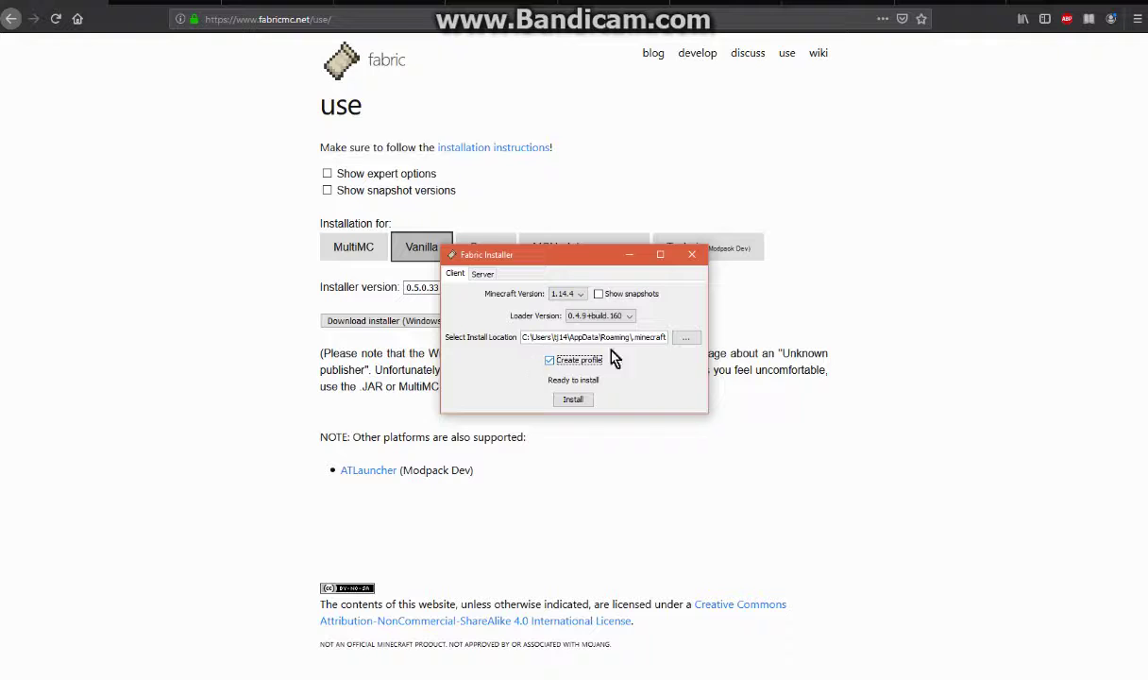
# Re-enable Show snapshots and set the Minecraft version to snapshot 19w34a
pyautogui.click(598, 295)
pyautogui.click(593, 295)
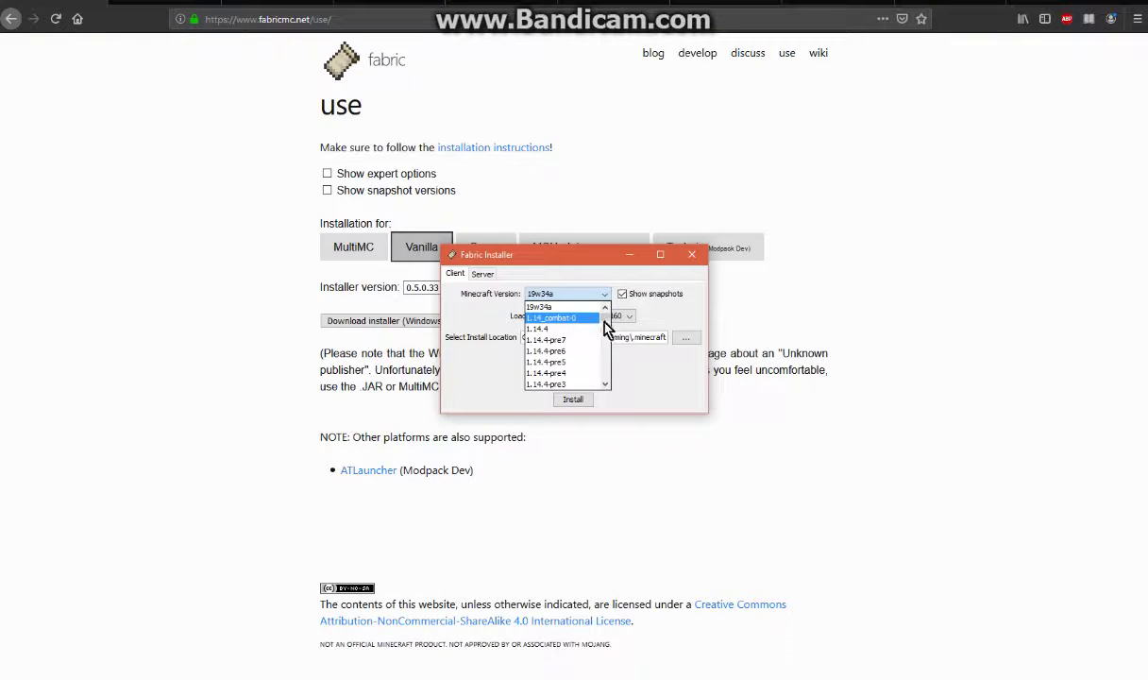
pyautogui.moveTo(607, 316)
pyautogui.mouseDown()
pyautogui.moveTo(606, 354)
pyautogui.moveTo(602, 295)
pyautogui.mouseUp()
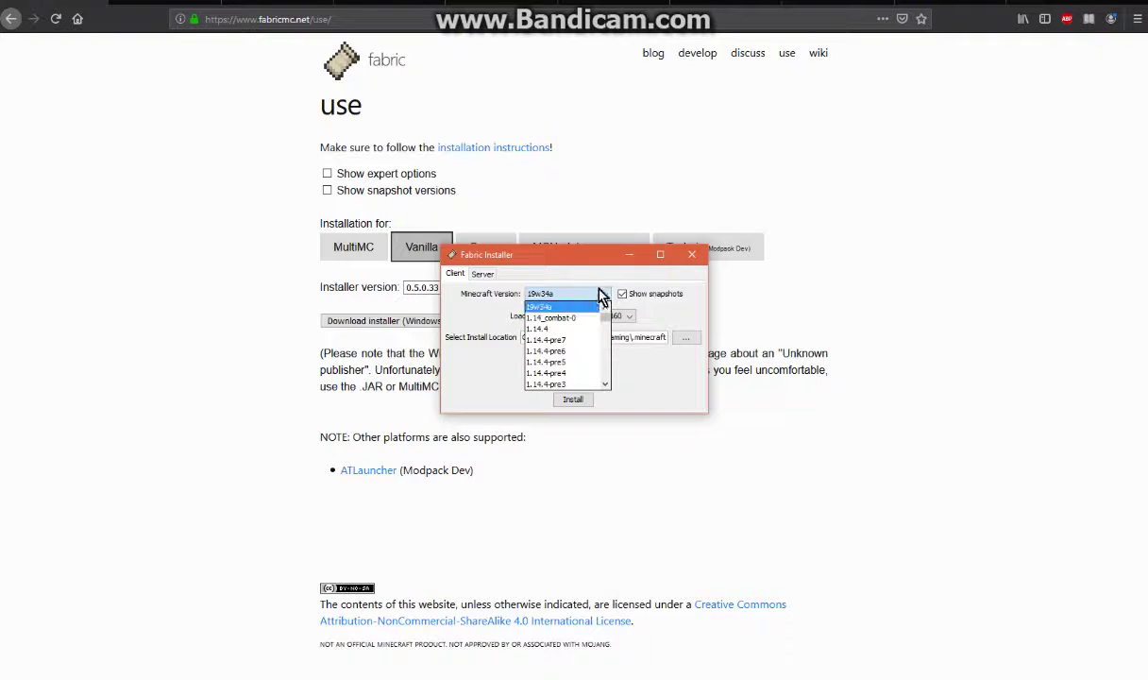
pyautogui.click(603, 294)
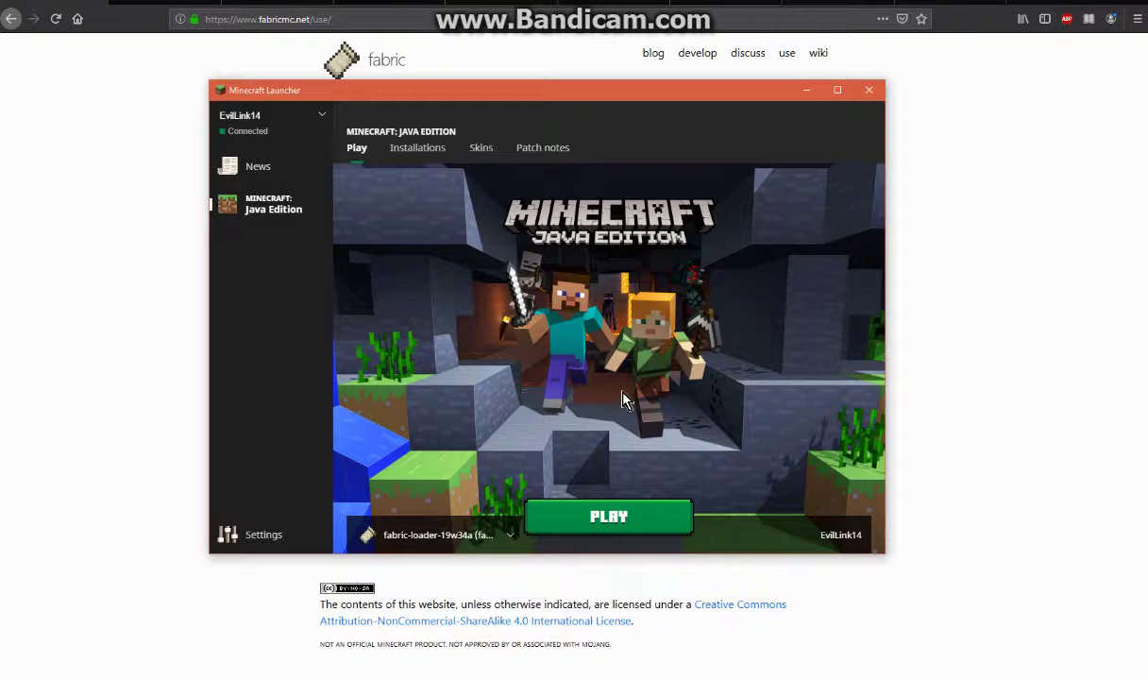
# Confirm fabric-loader-19w34a appears in the launcher's Installations, then return to Firefox's Fabric page
pyautogui.click(446, 535)
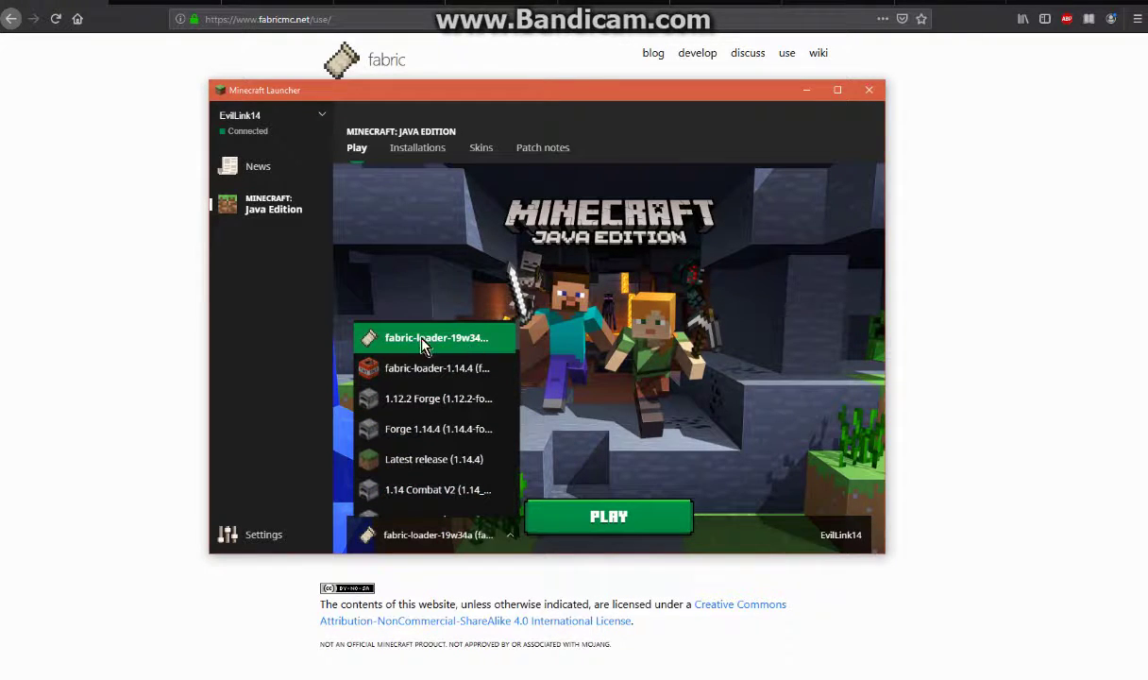
pyautogui.click(415, 151)
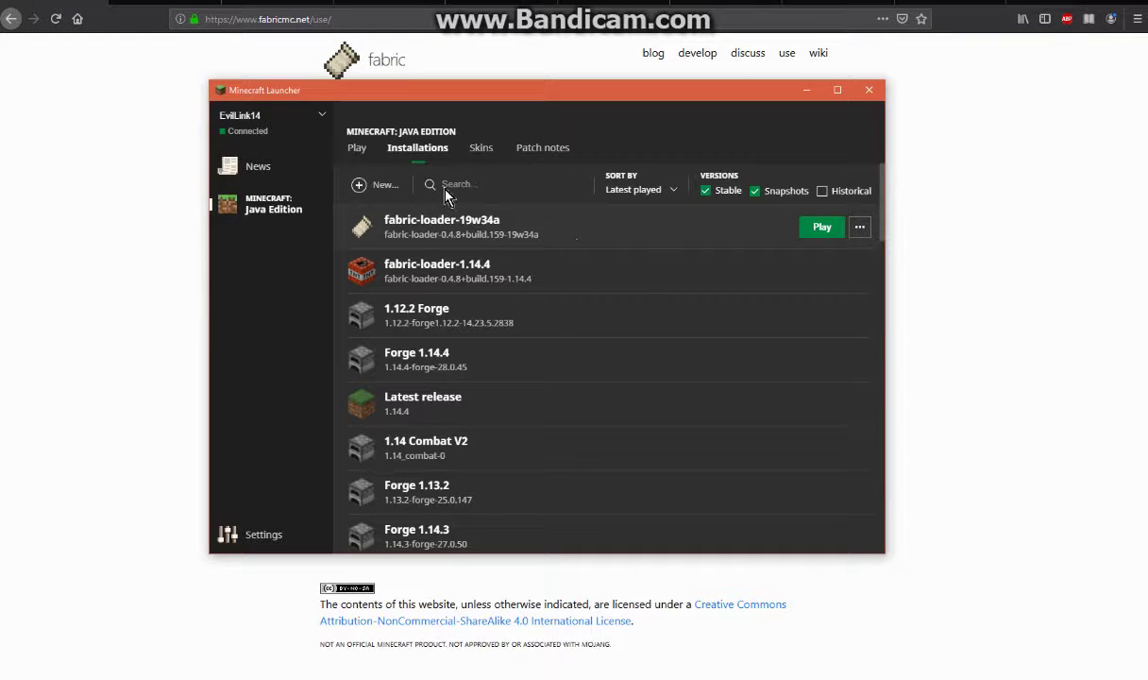
pyautogui.click(351, 147)
pyautogui.click(102, 411)
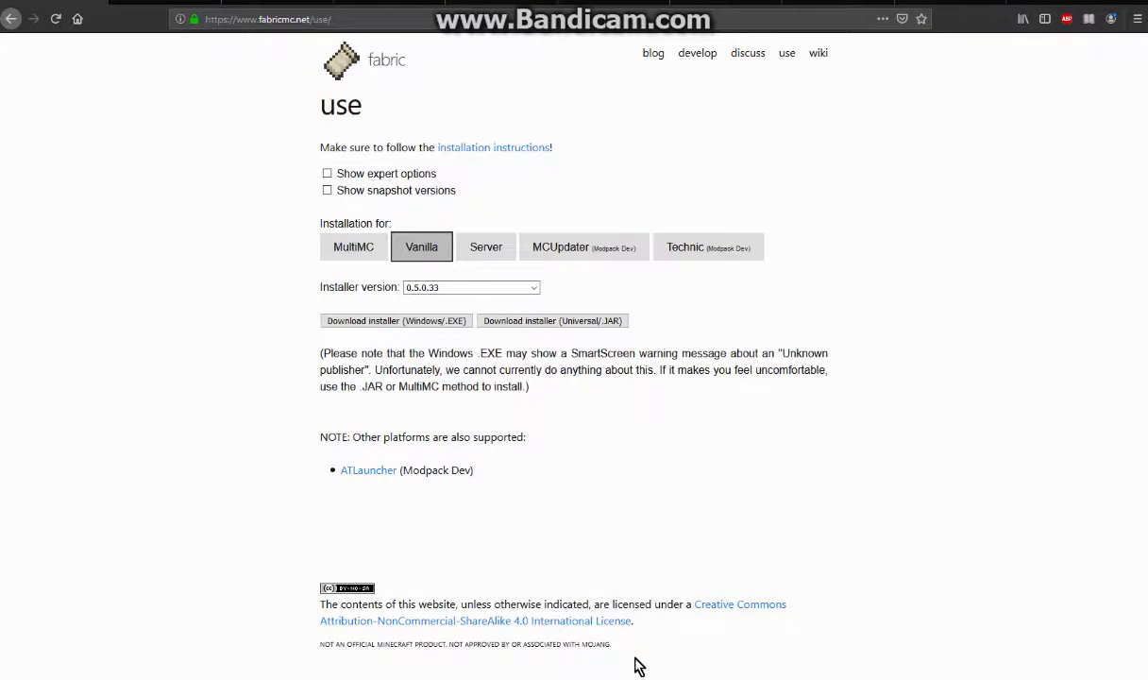
# Copy the Fabric page's MultiMC instance URL, then open the 1.15 group's menu in MultiMC
pyautogui.click(352, 247)
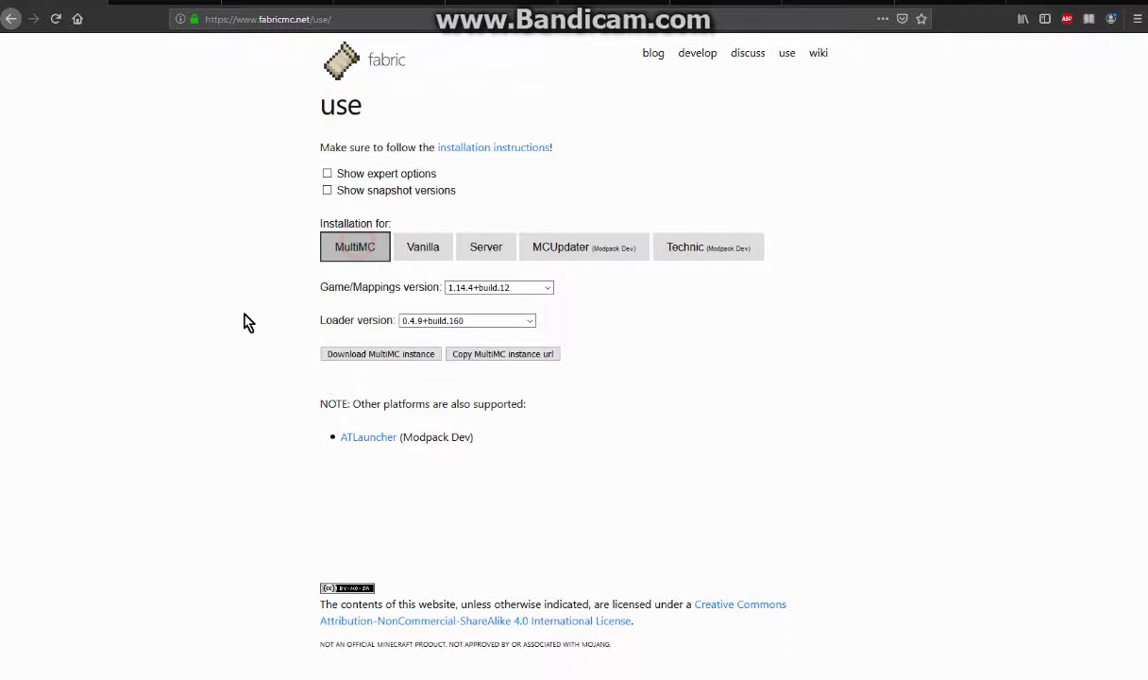
pyautogui.click(519, 356)
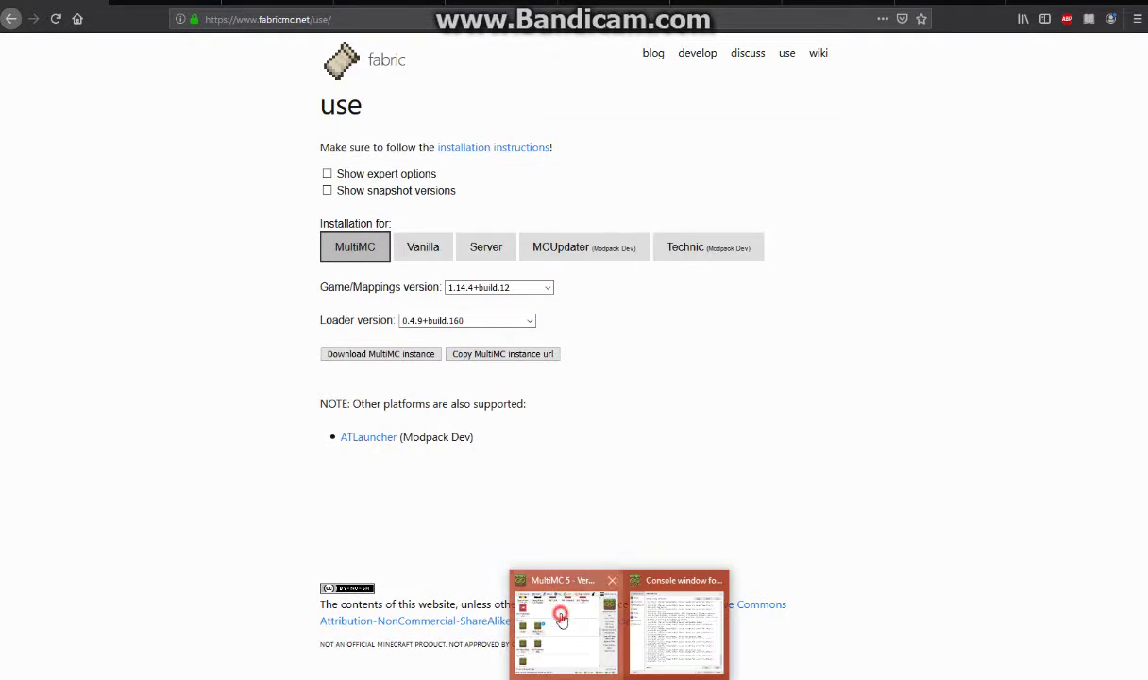
pyautogui.click(564, 581)
pyautogui.rightClick(547, 319)
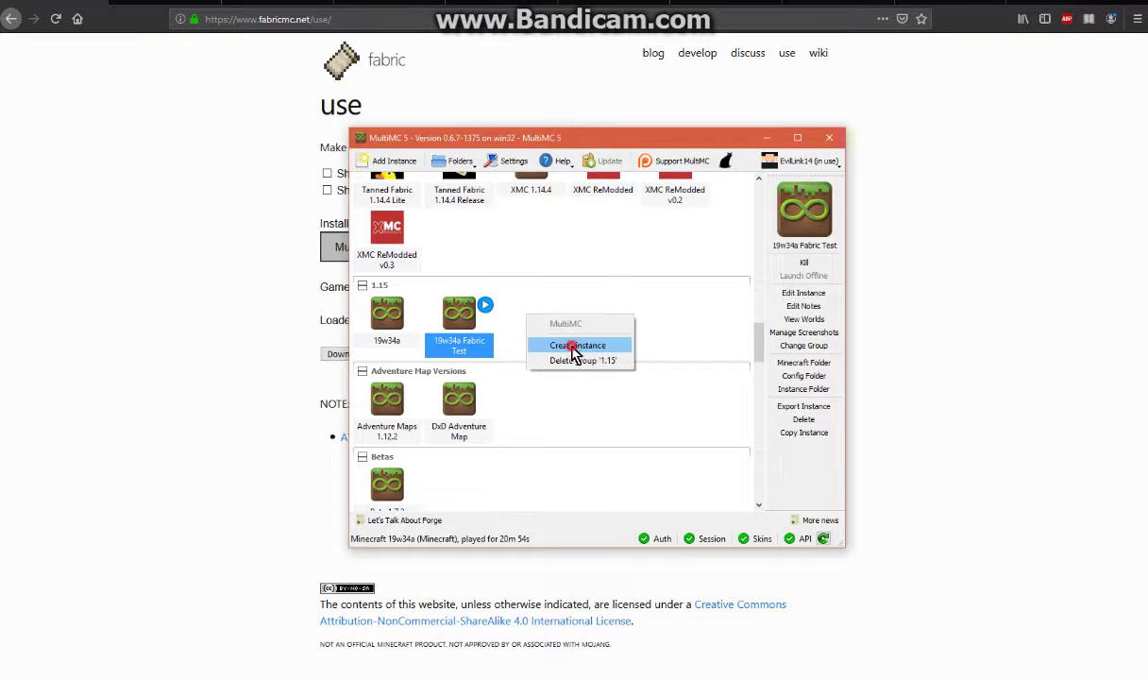
# Start importing a new MultiMC instance from a zip or link, checking the Fabric page for the link
pyautogui.click(572, 345)
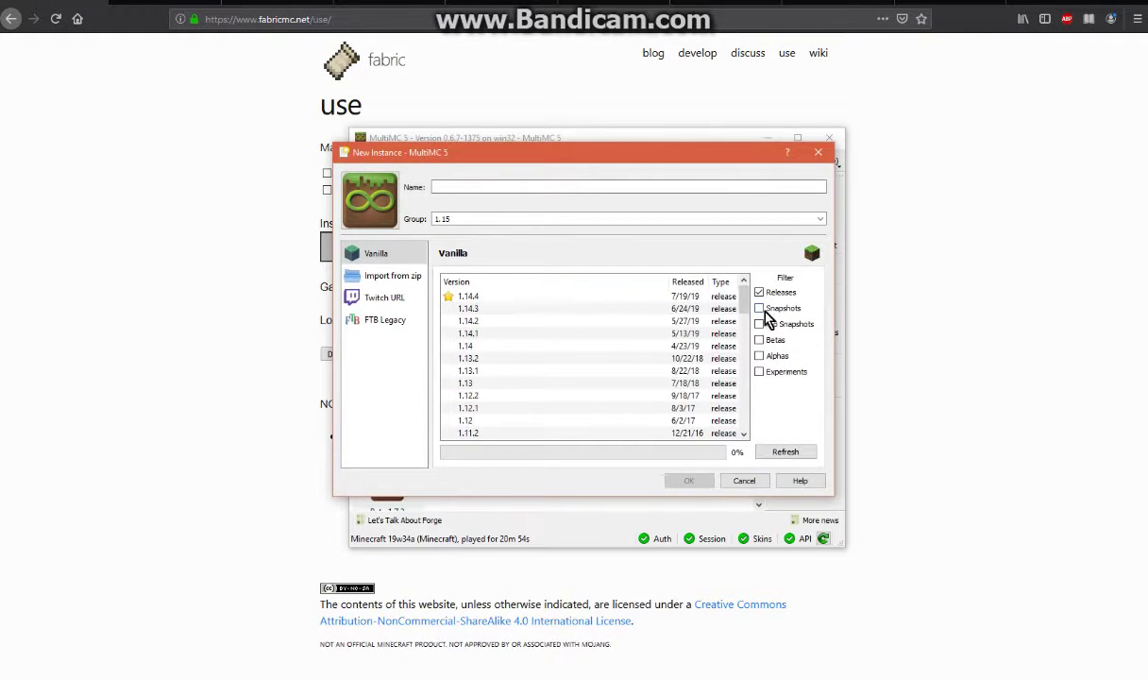
pyautogui.click(396, 276)
pyautogui.click(461, 291)
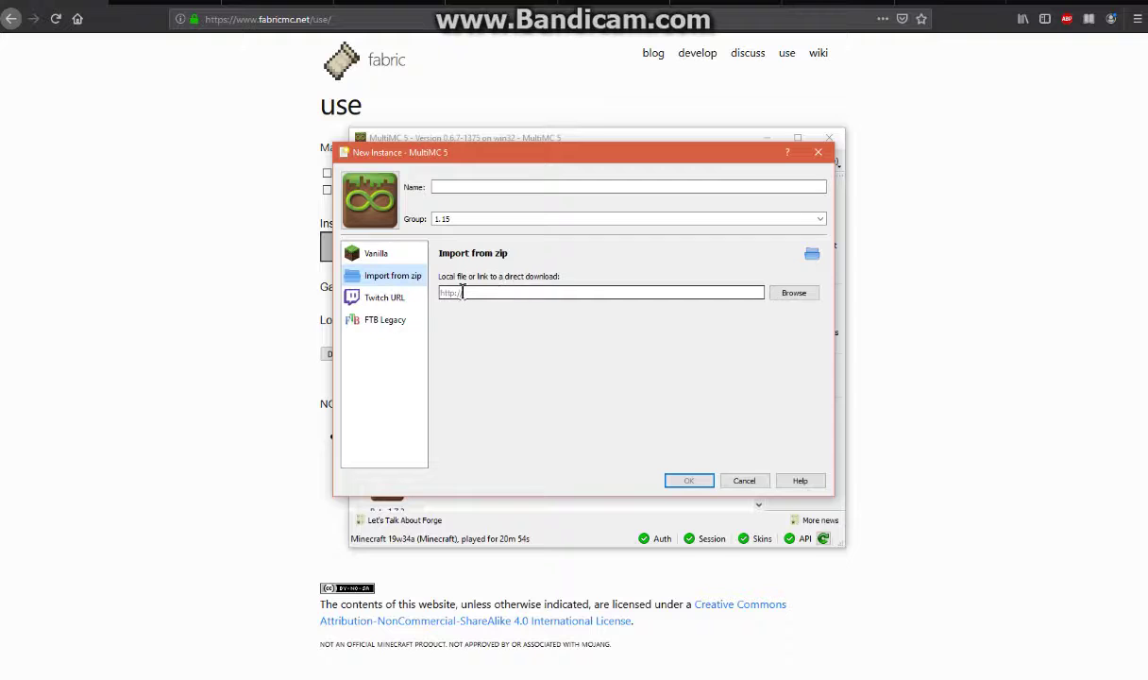
pyautogui.click(239, 289)
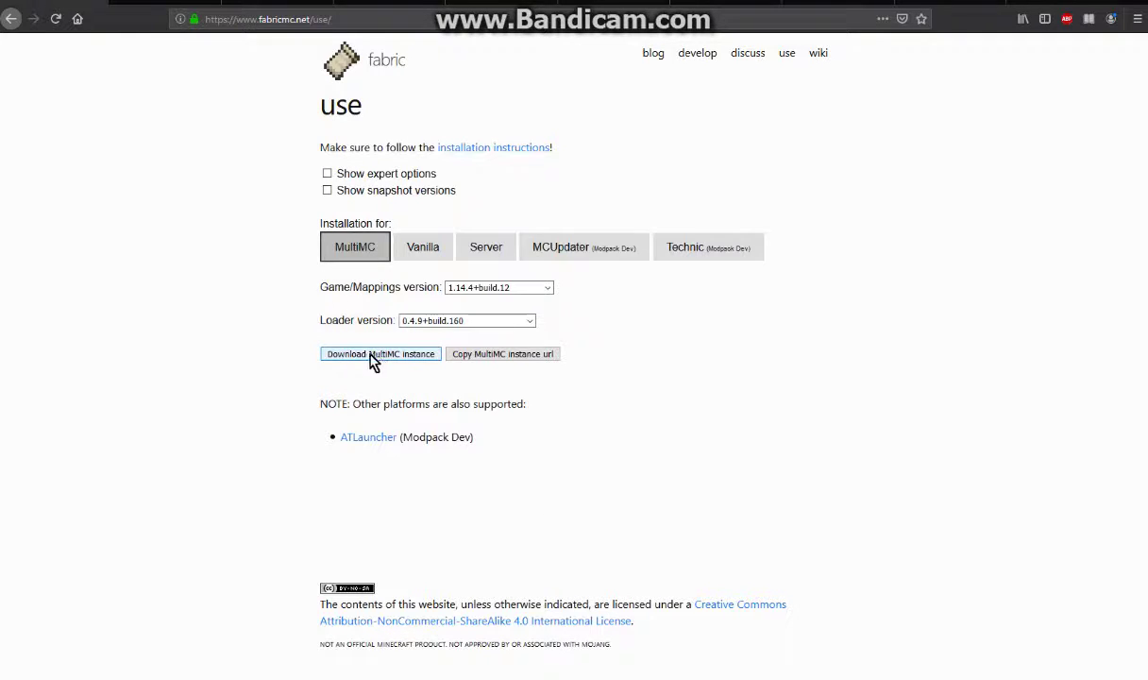
pyautogui.click(690, 408)
pyautogui.moveTo(634, 671)
pyautogui.click(585, 615)
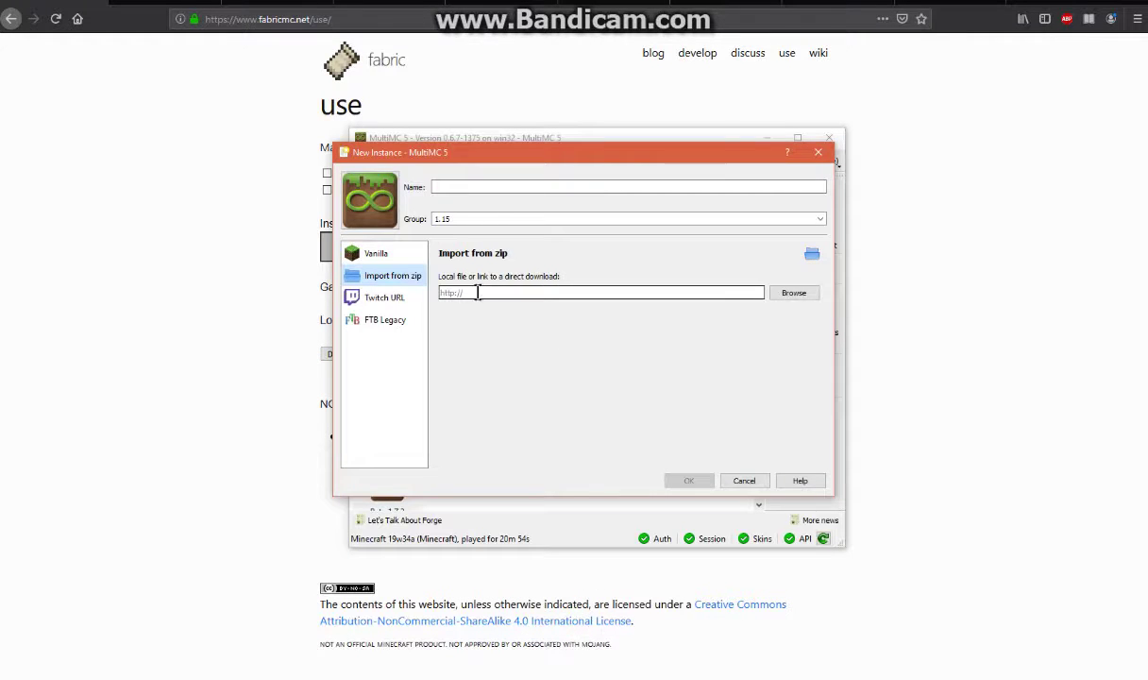
# Browse Downloads to All.of.Fabric.3.2.0a.zip, then abandon the import and cancel New Instance
pyautogui.click(797, 295)
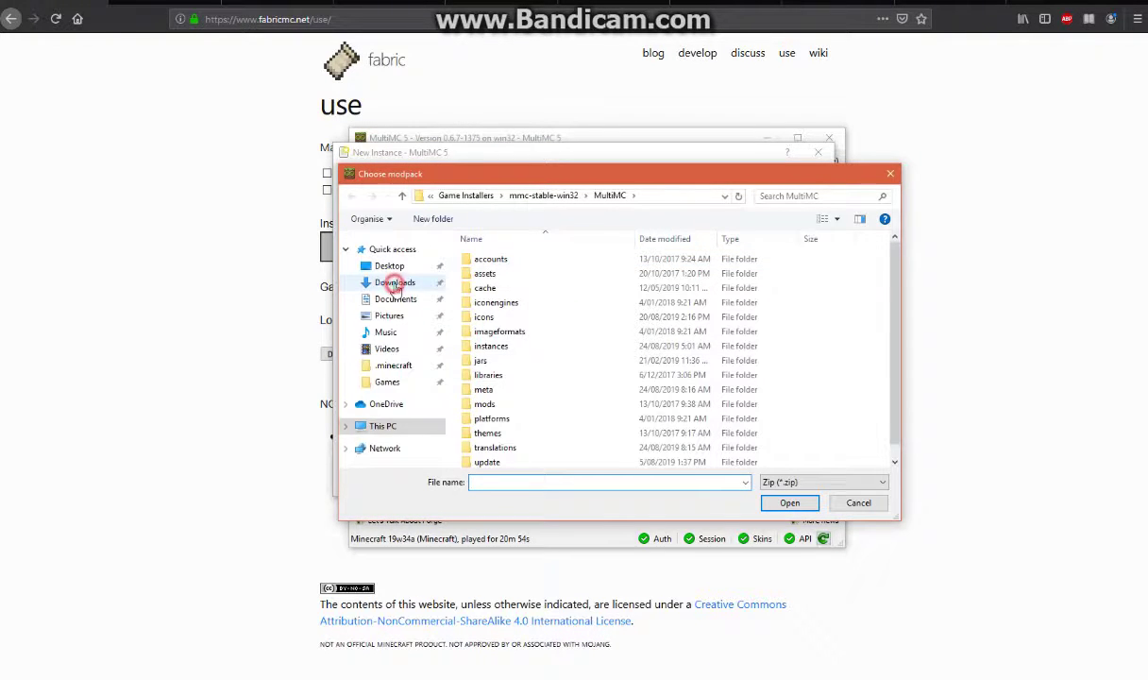
pyautogui.click(393, 283)
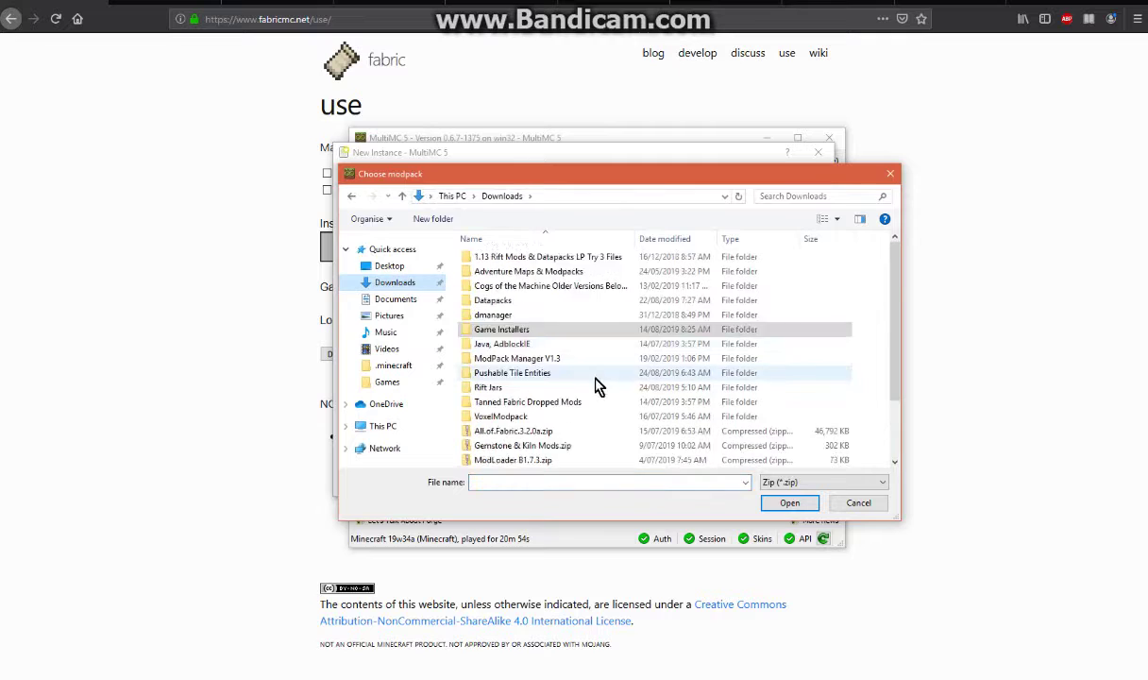
pyautogui.scroll(-1, 595, 384)
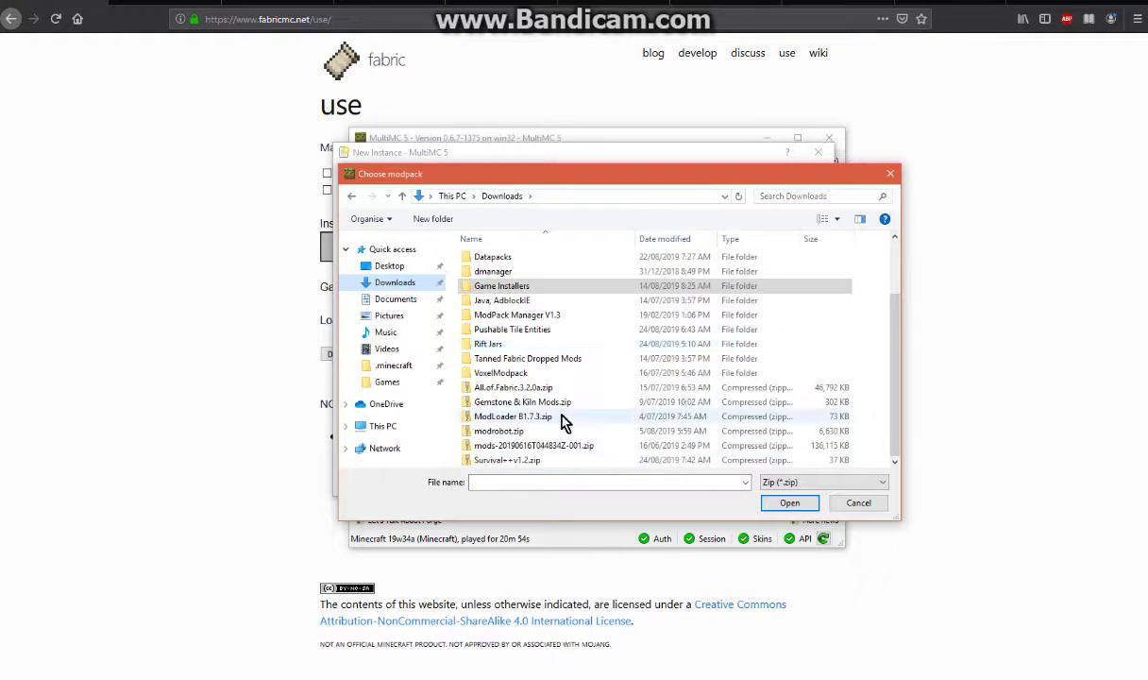
pyautogui.scroll(2, 500, 412)
pyautogui.click(522, 462)
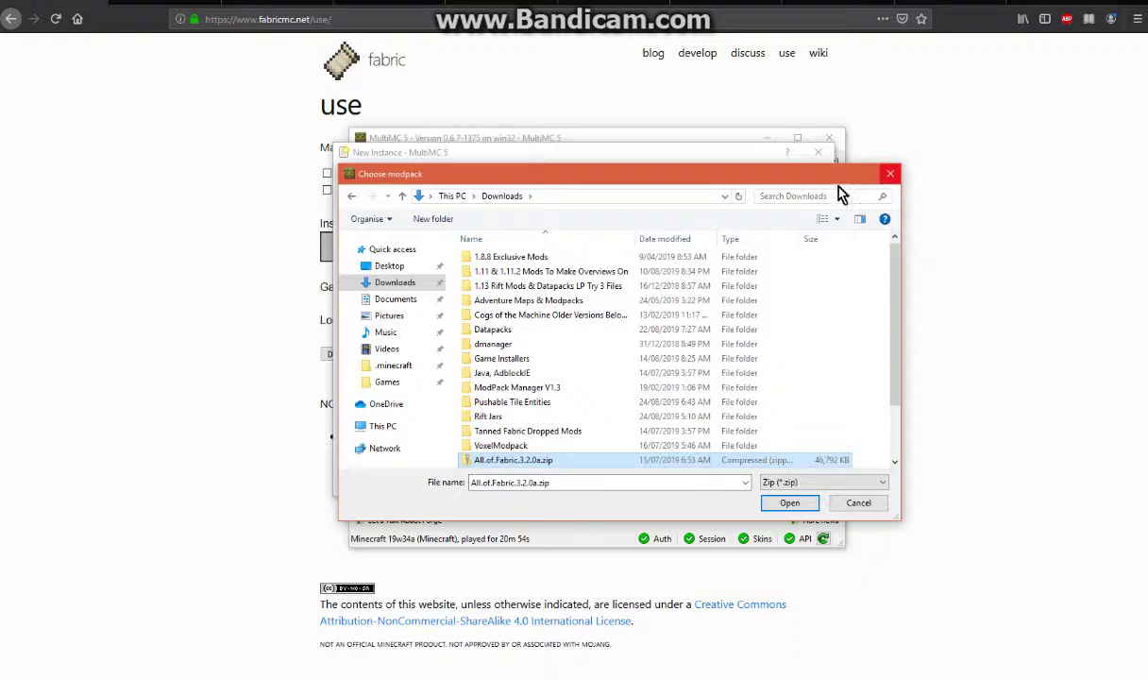
pyautogui.click(891, 175)
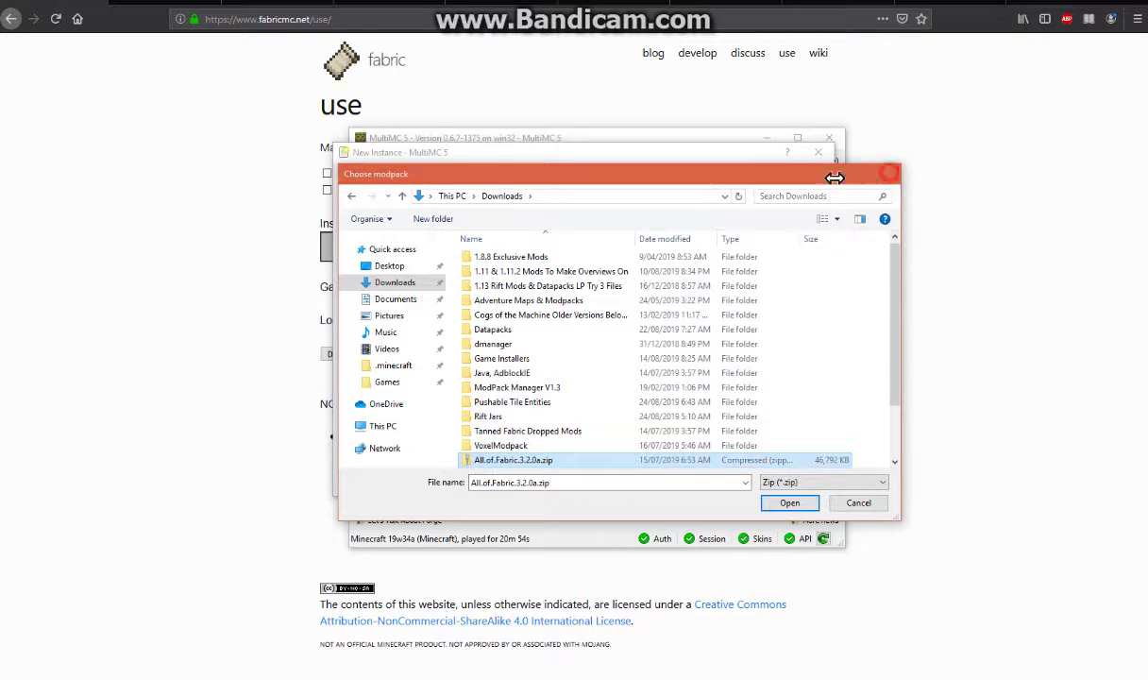
pyautogui.click(743, 482)
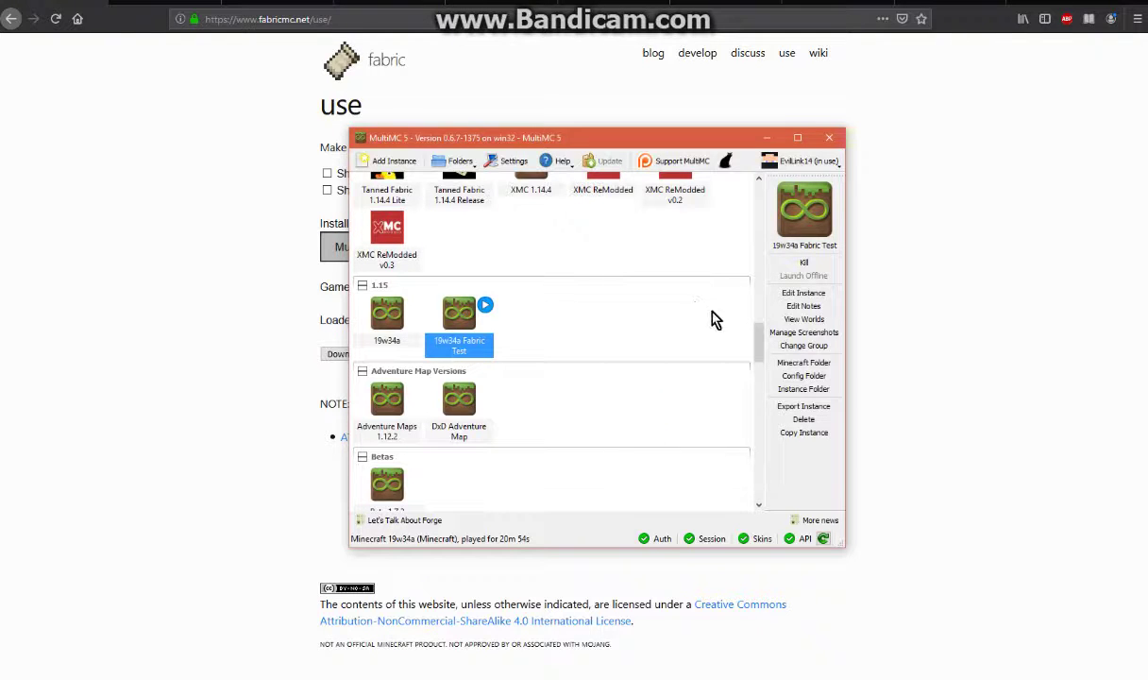
# Review the loader mods of 19w34a Fabric Test, then open the 19w34a instance's settings
pyautogui.click(810, 293)
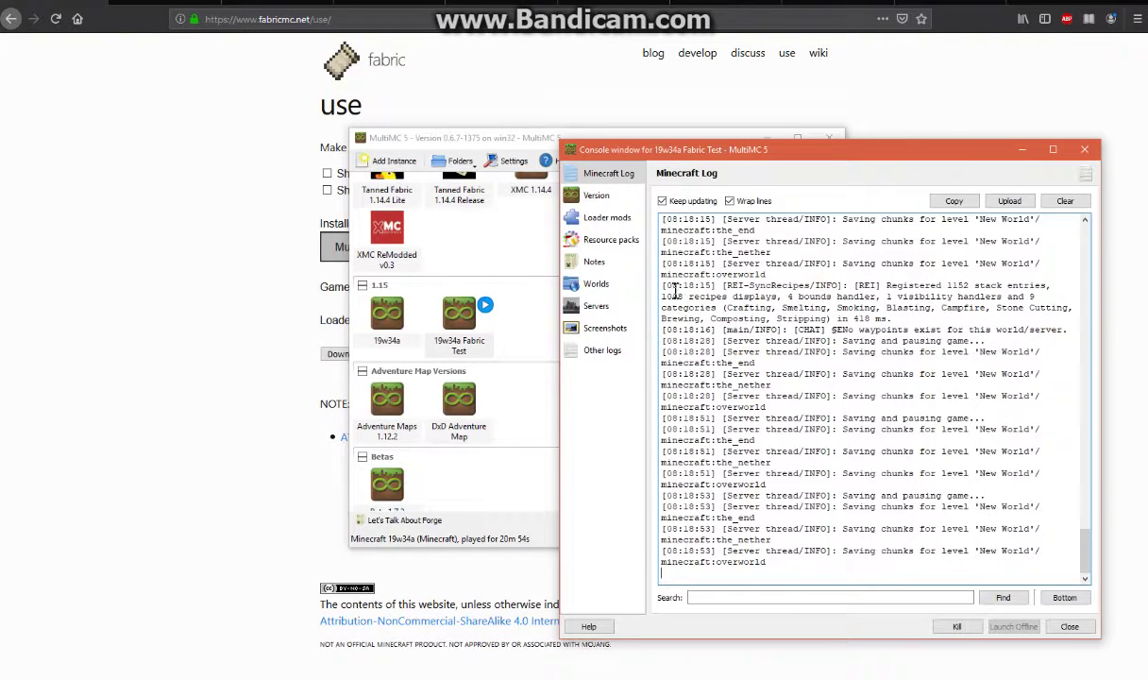
pyautogui.click(605, 218)
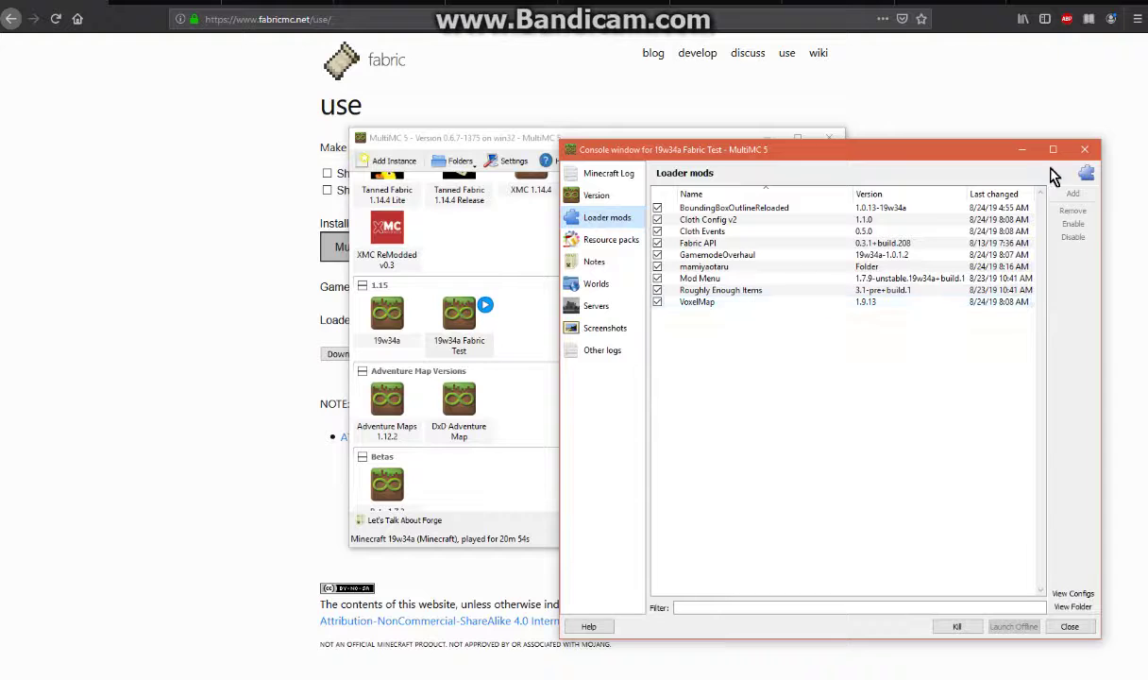
pyautogui.click(1022, 150)
pyautogui.click(387, 316)
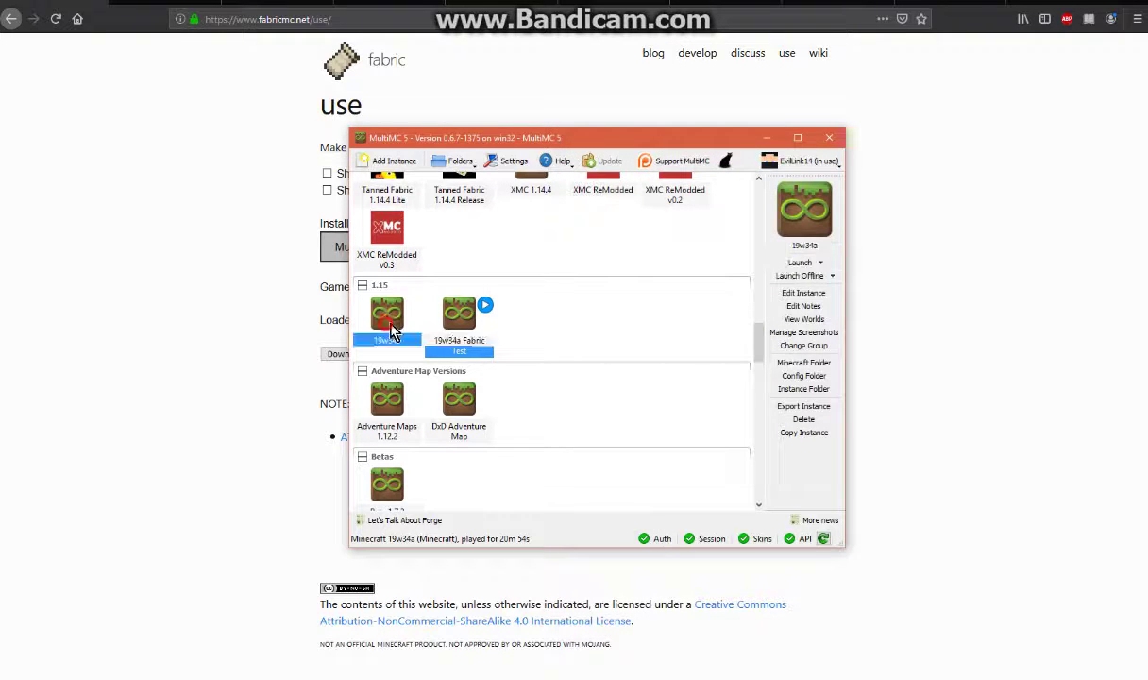
pyautogui.click(783, 292)
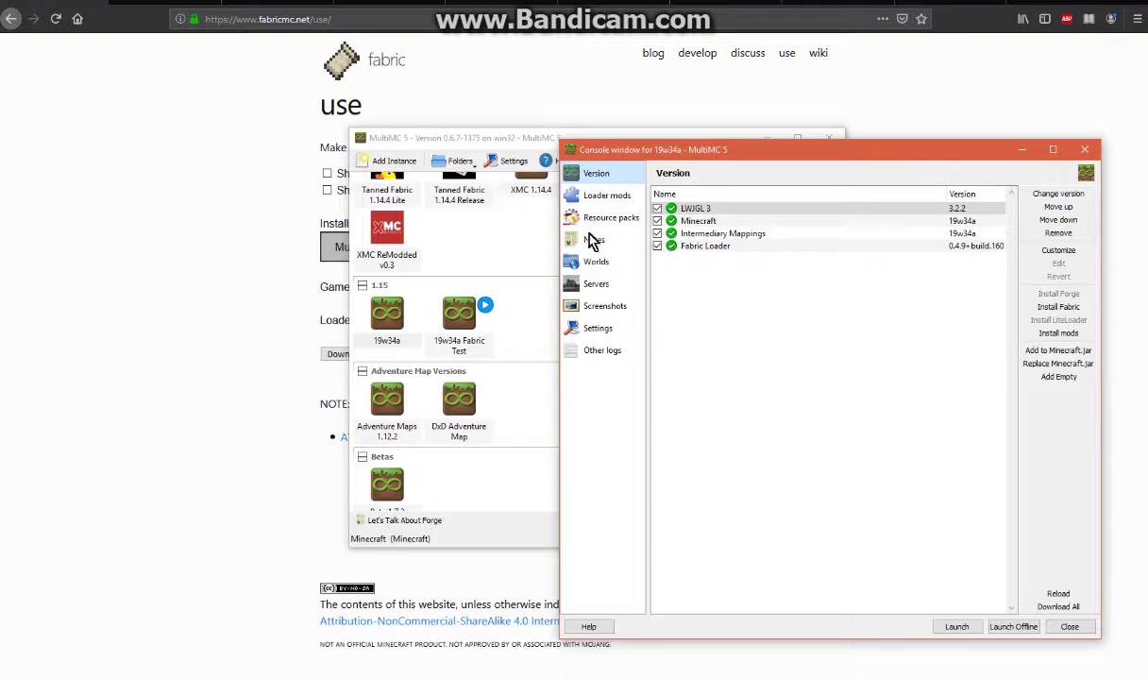
pyautogui.click(538, 318)
# Add a new instance to the 1.15 group based on snapshot 19w34a
pyautogui.rightClick(481, 285)
pyautogui.click(570, 338)
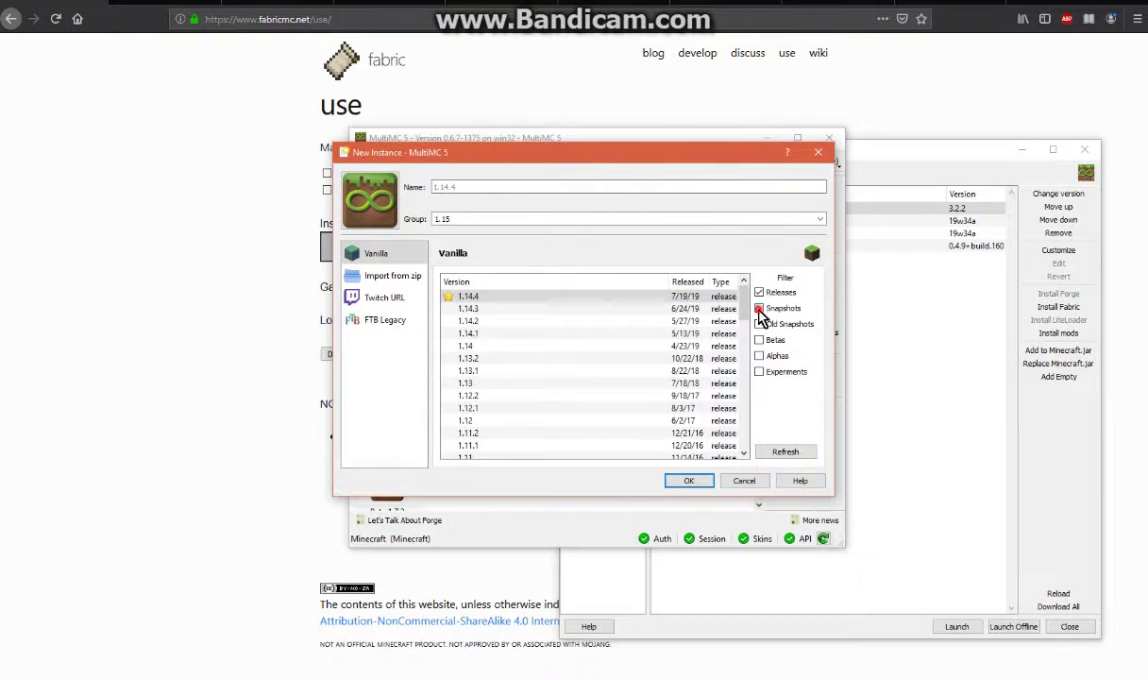
pyautogui.click(759, 307)
pyautogui.click(472, 297)
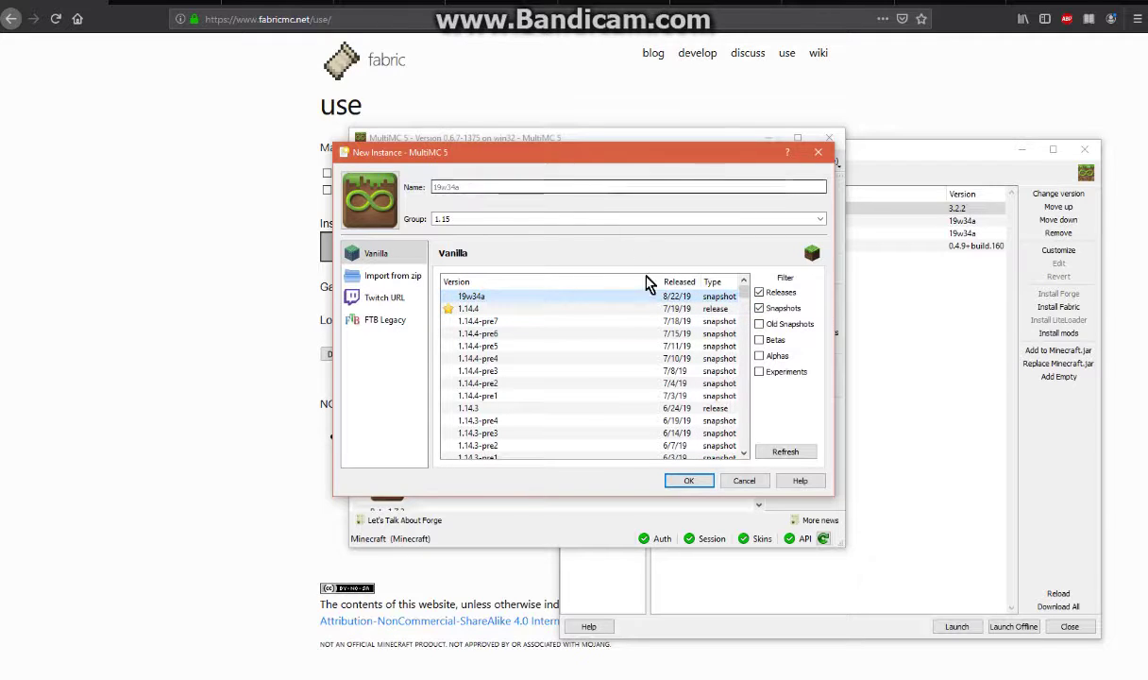
# Cancel the new instance, verify 19w34a has Fabric Loader 0.4.9+build.160, and minimize MultiMC
pyautogui.click(746, 482)
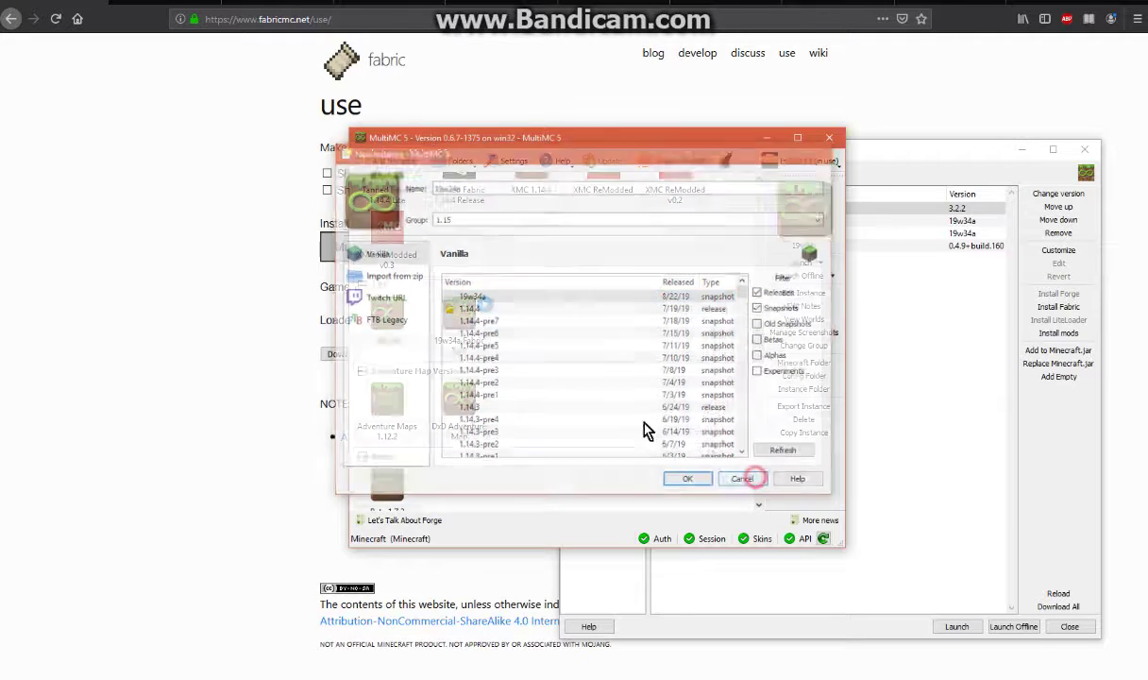
pyautogui.click(805, 293)
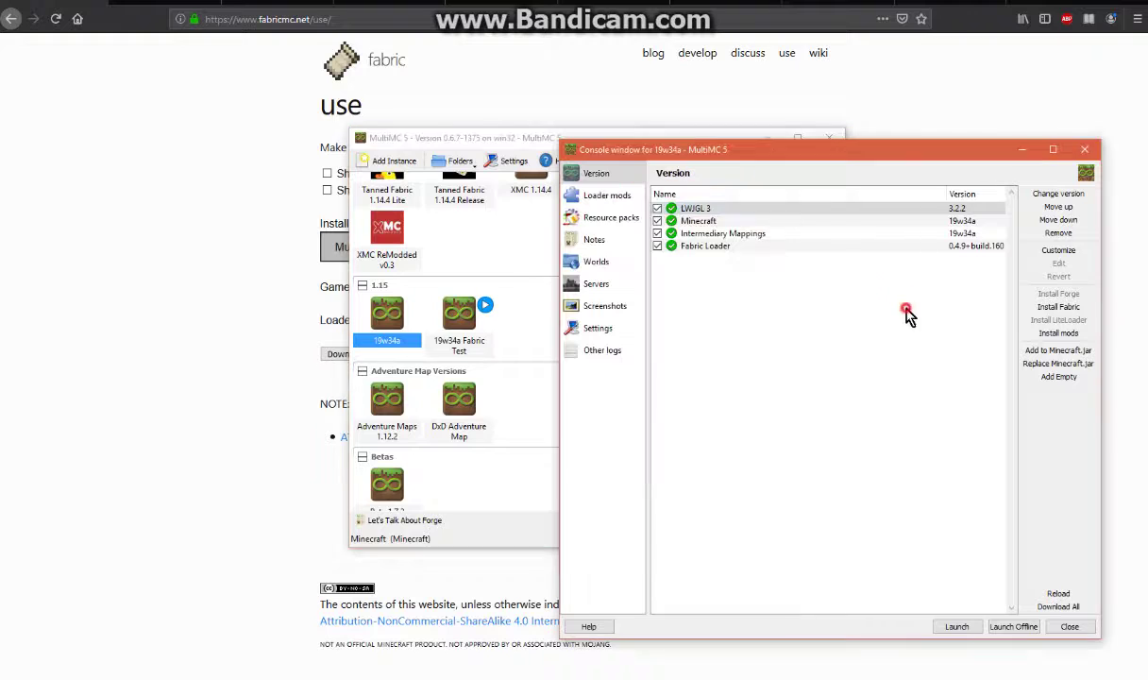
pyautogui.click(1059, 307)
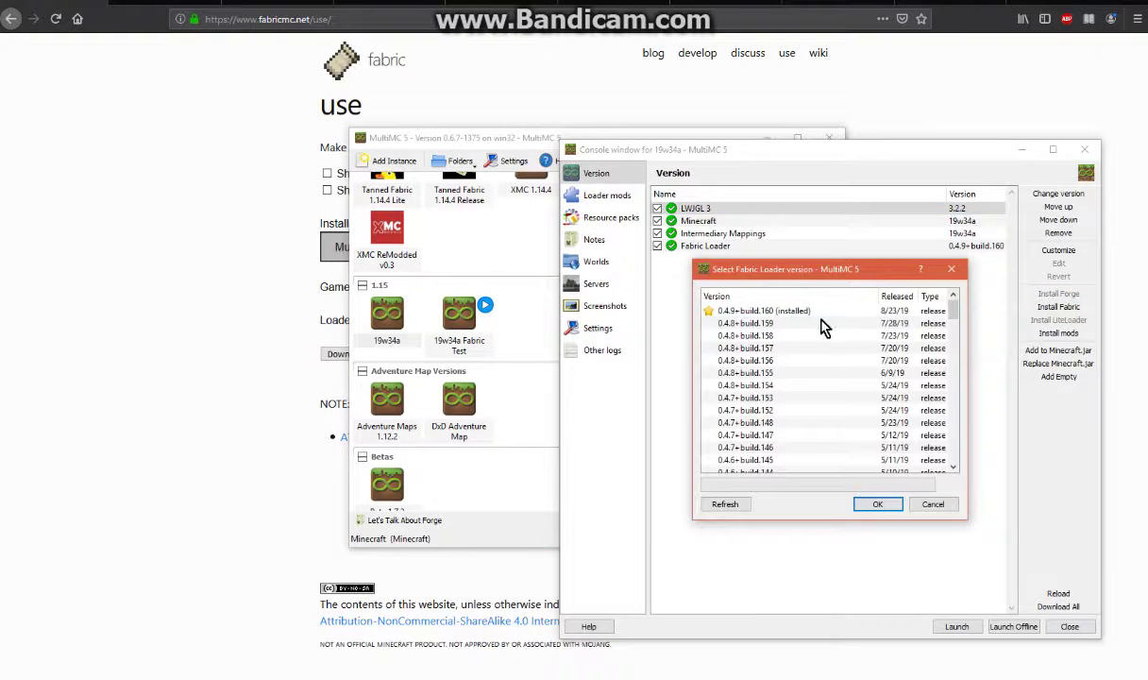
pyautogui.click(932, 505)
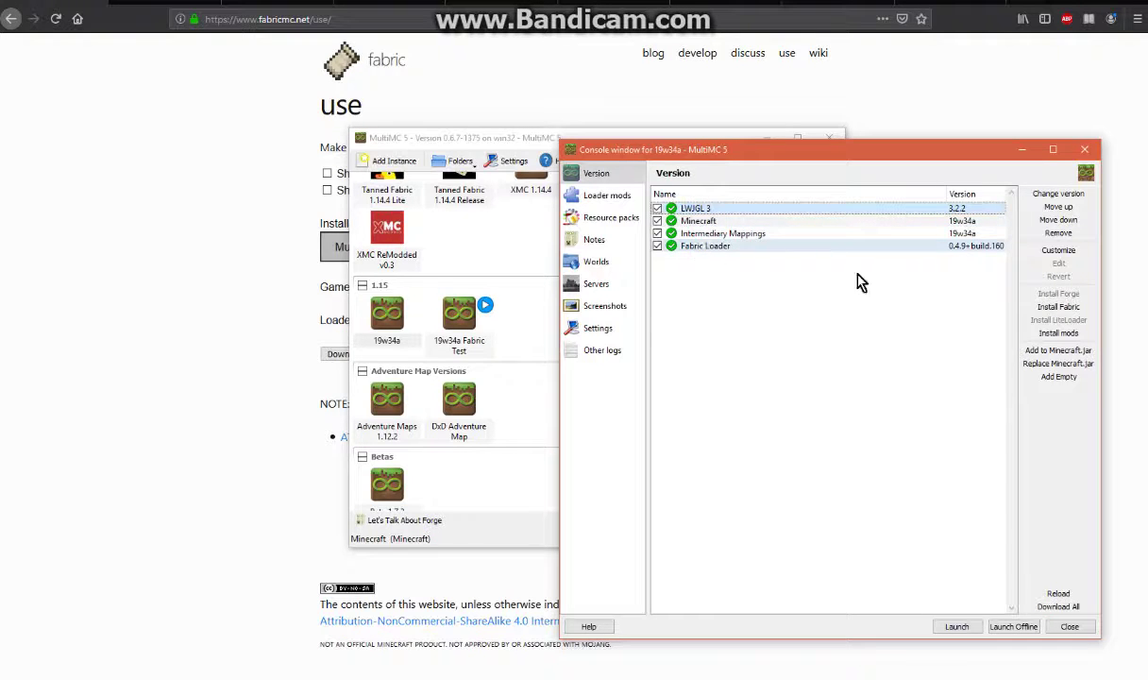
pyautogui.click(1083, 150)
pyautogui.click(770, 139)
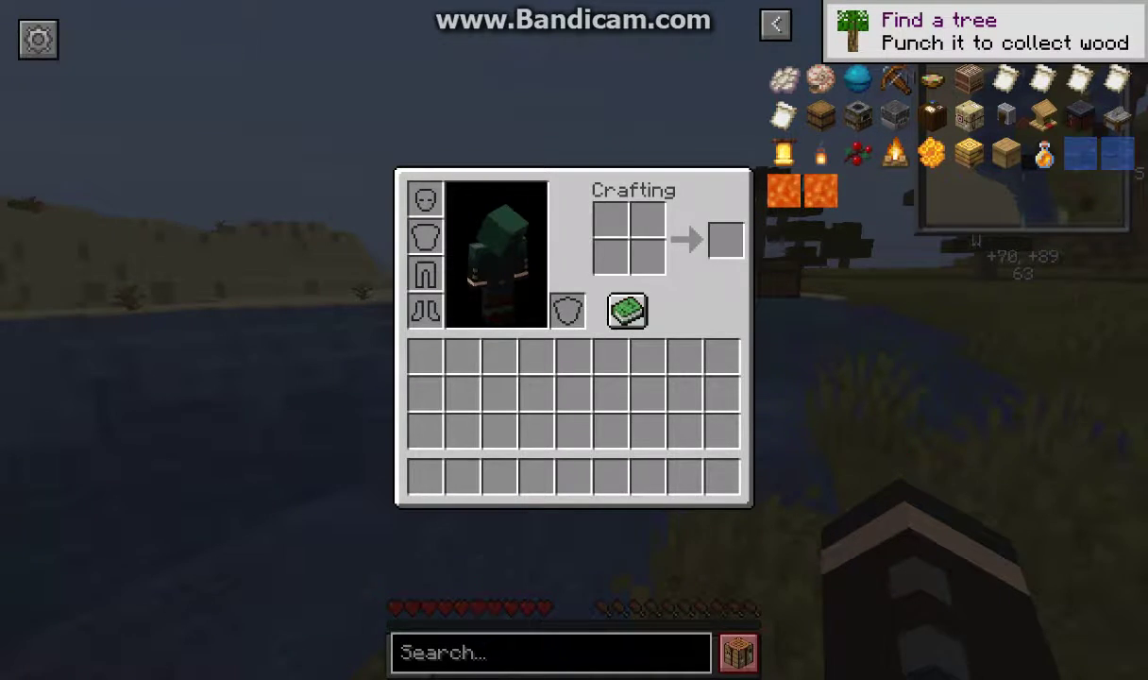
pyautogui.press('e')
pyautogui.press('Escape')
pyautogui.click(600, 343)
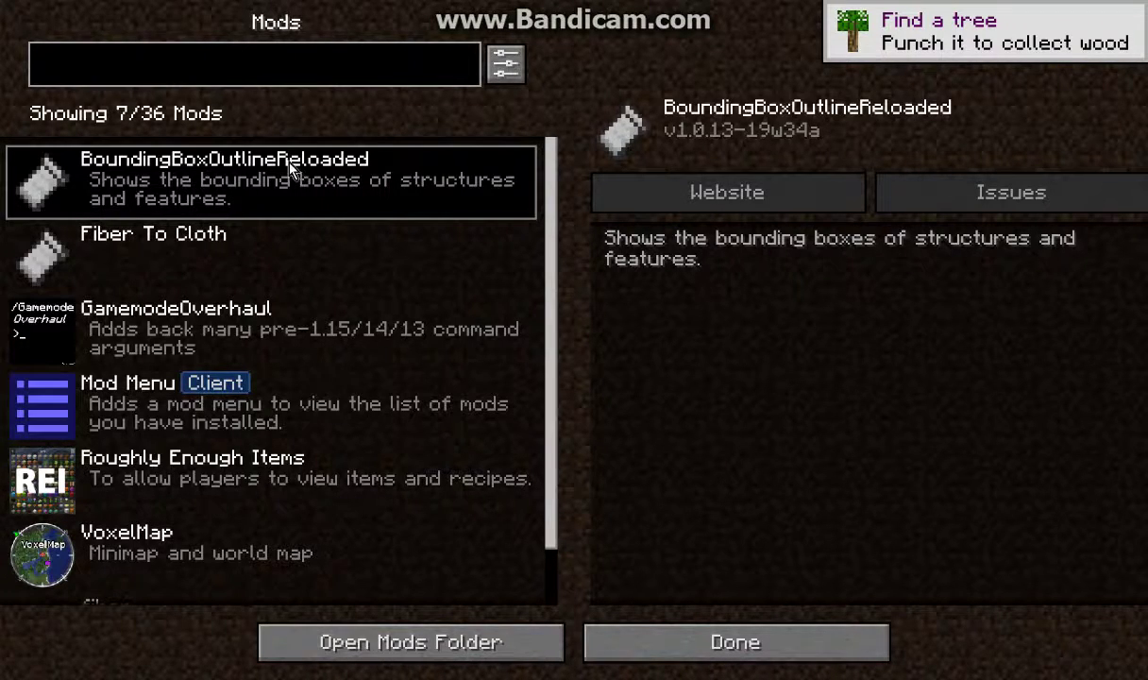
pyautogui.click(269, 335)
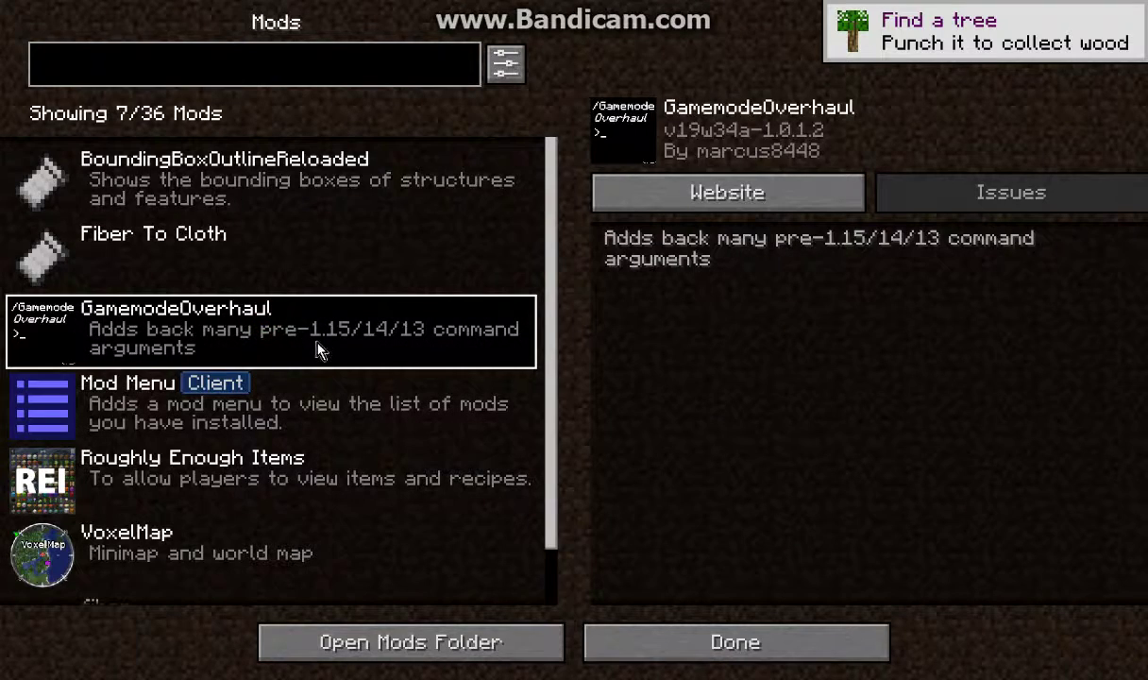
pyautogui.click(283, 378)
pyautogui.scroll(-2, 363, 435)
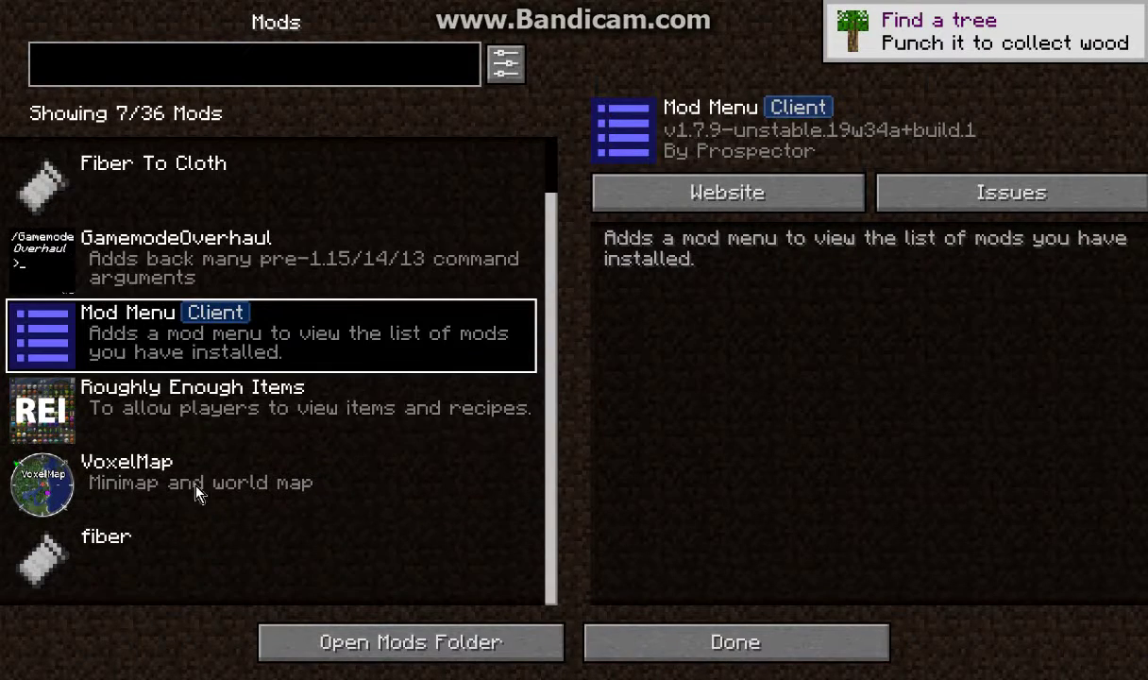
pyautogui.click(217, 488)
pyautogui.click(236, 406)
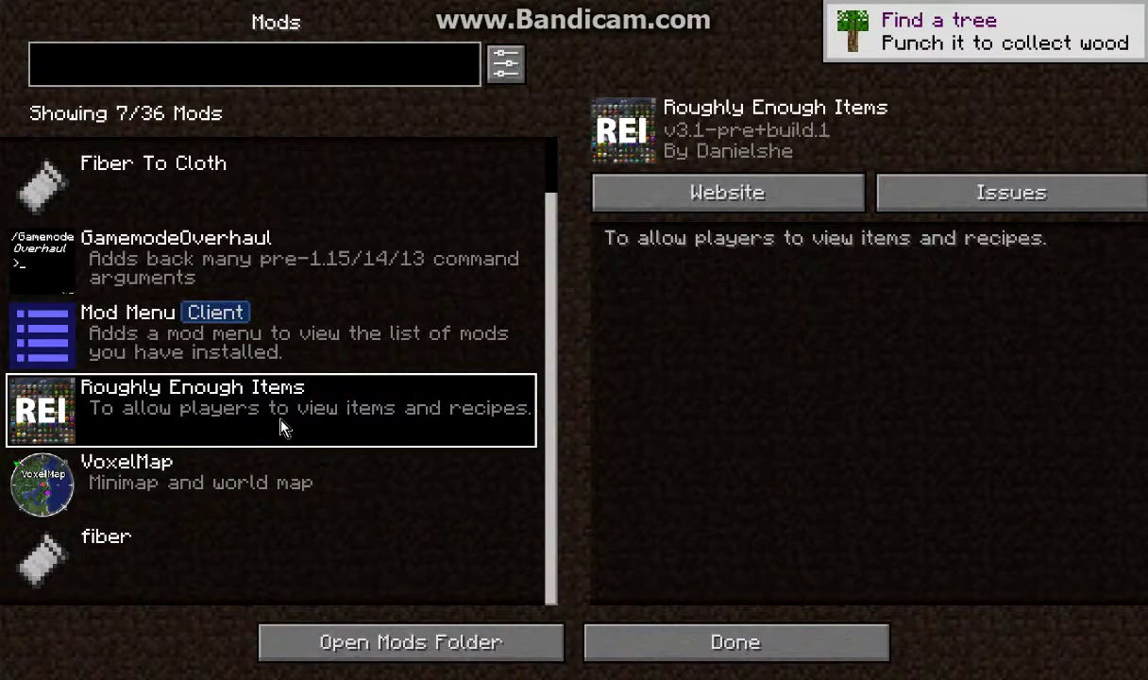
pyautogui.scroll(2, 283, 425)
pyautogui.click(774, 638)
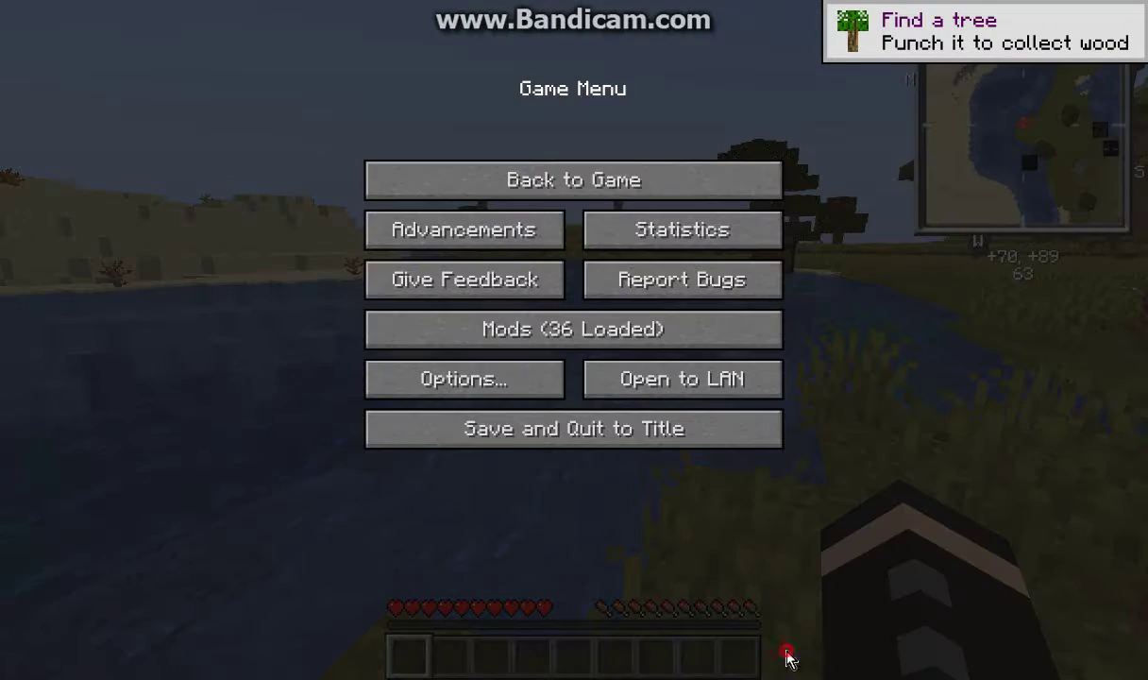
pyautogui.click(630, 164)
pyautogui.press('e')
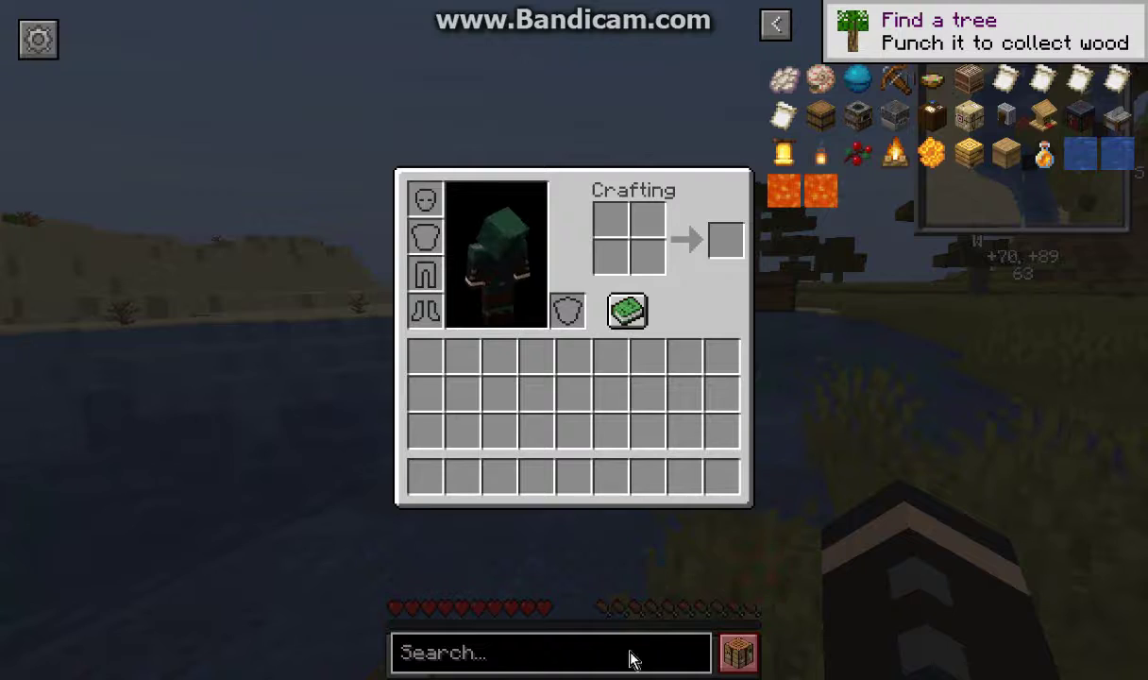
pyautogui.hotkey('alt', 'Tab')
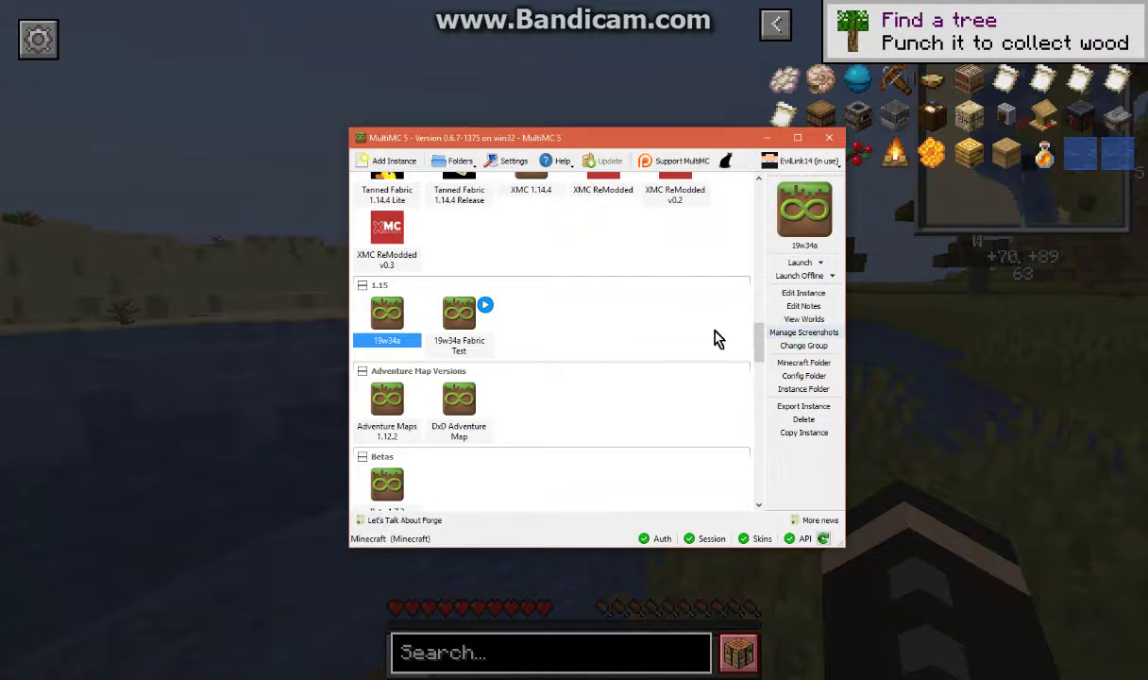
# Inspect the Loader mods list of 19w34a Fabric Test, then hide the window to reach the game
pyautogui.click(460, 319)
pyautogui.click(804, 294)
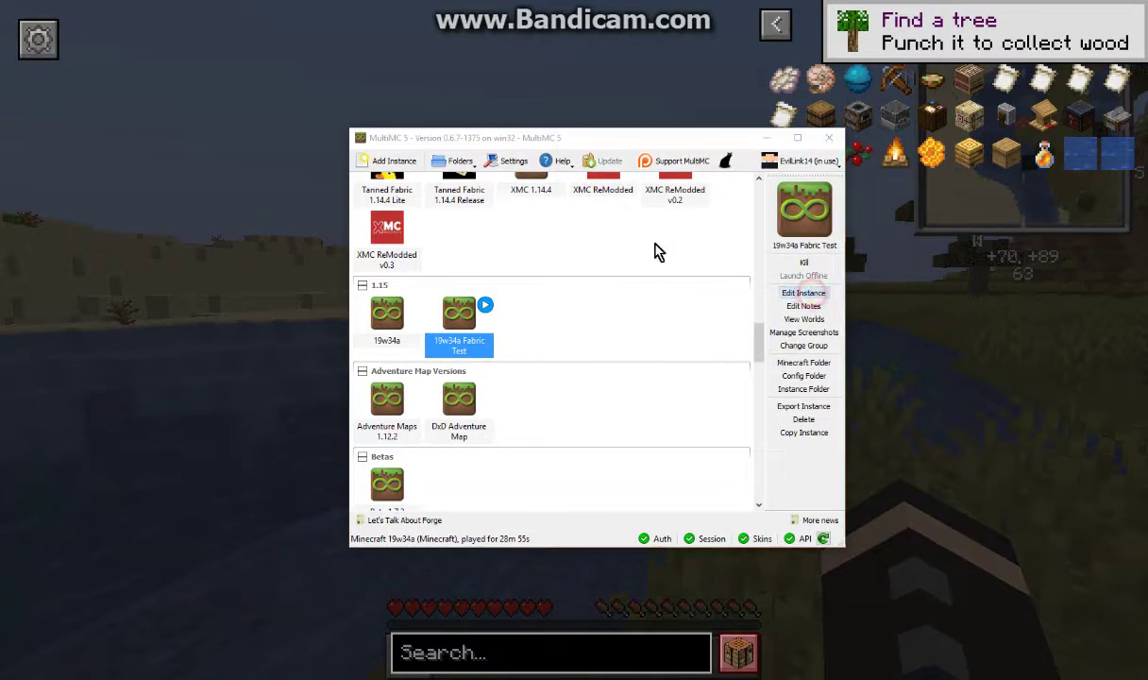
pyautogui.click(593, 195)
pyautogui.click(590, 218)
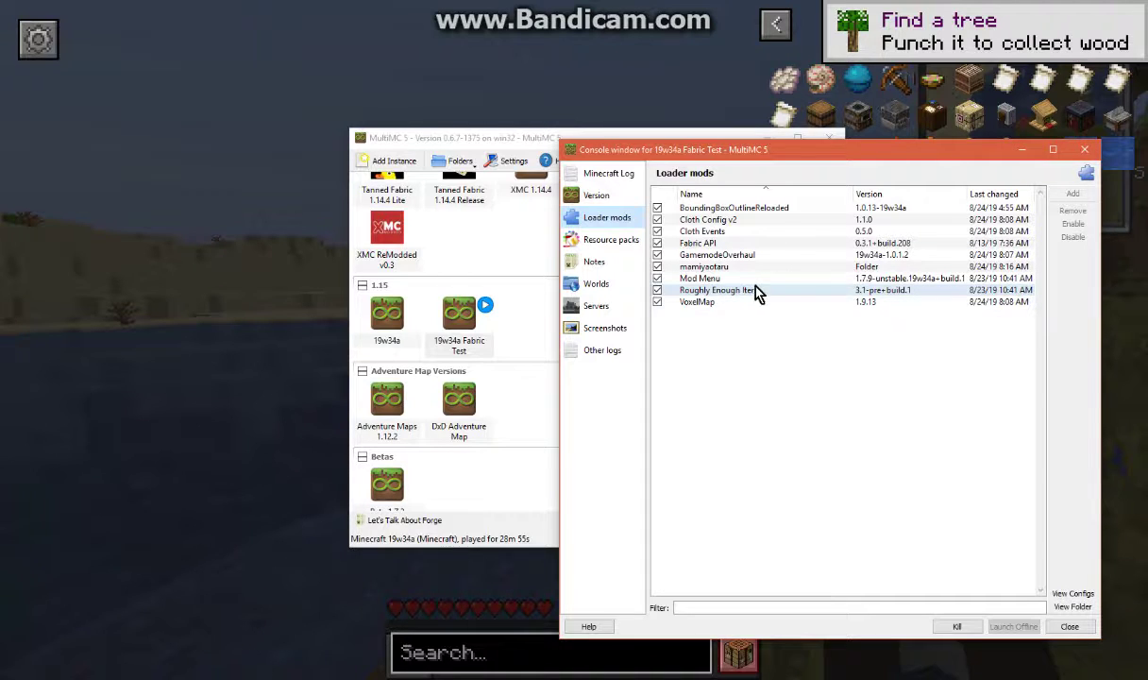
pyautogui.click(1021, 150)
# Save and quit the Minecraft world to the title screen
pyautogui.press('Escape')
pyautogui.press('Escape')
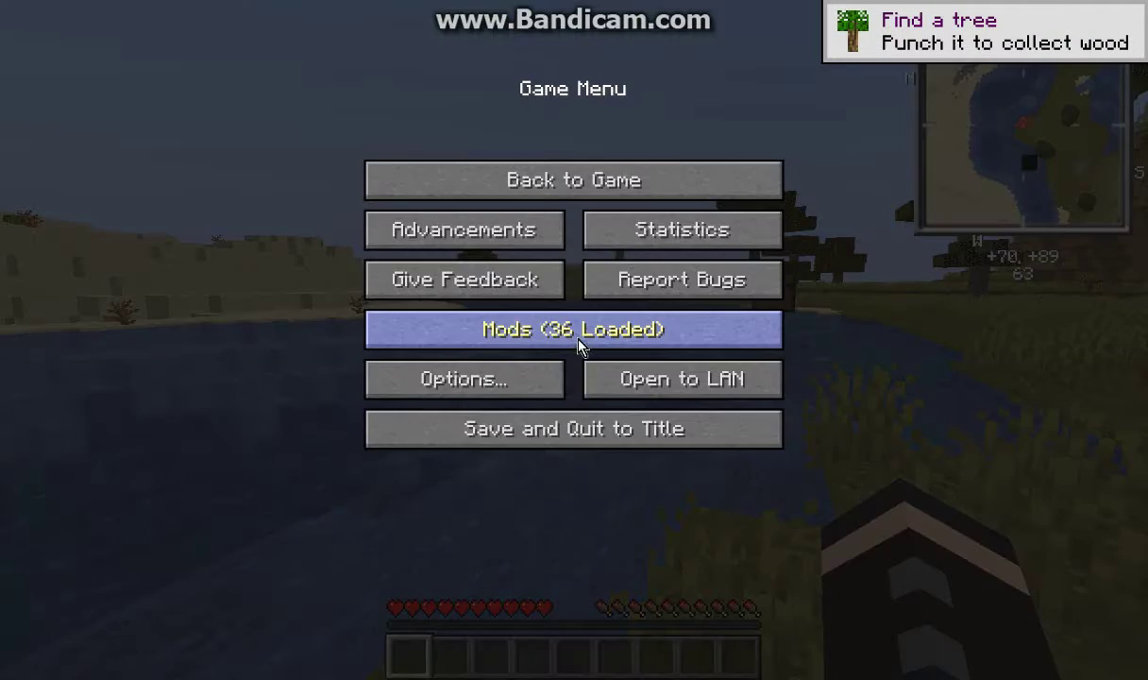
pyautogui.click(679, 436)
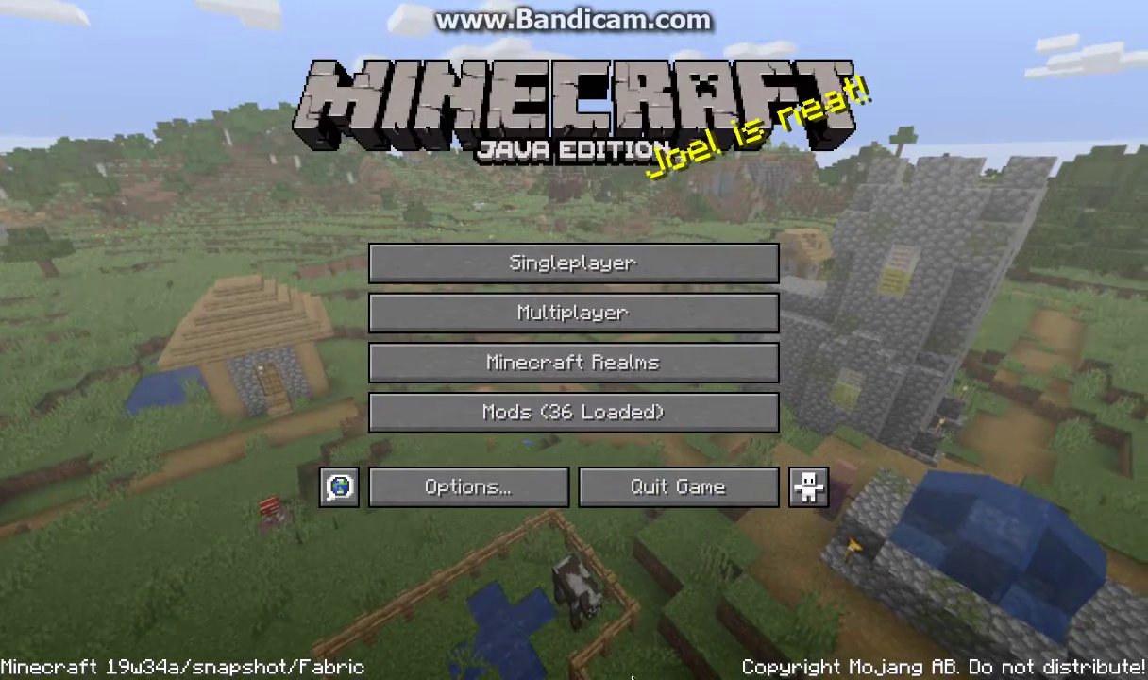
pyautogui.hotkey('alt', 'Tab')
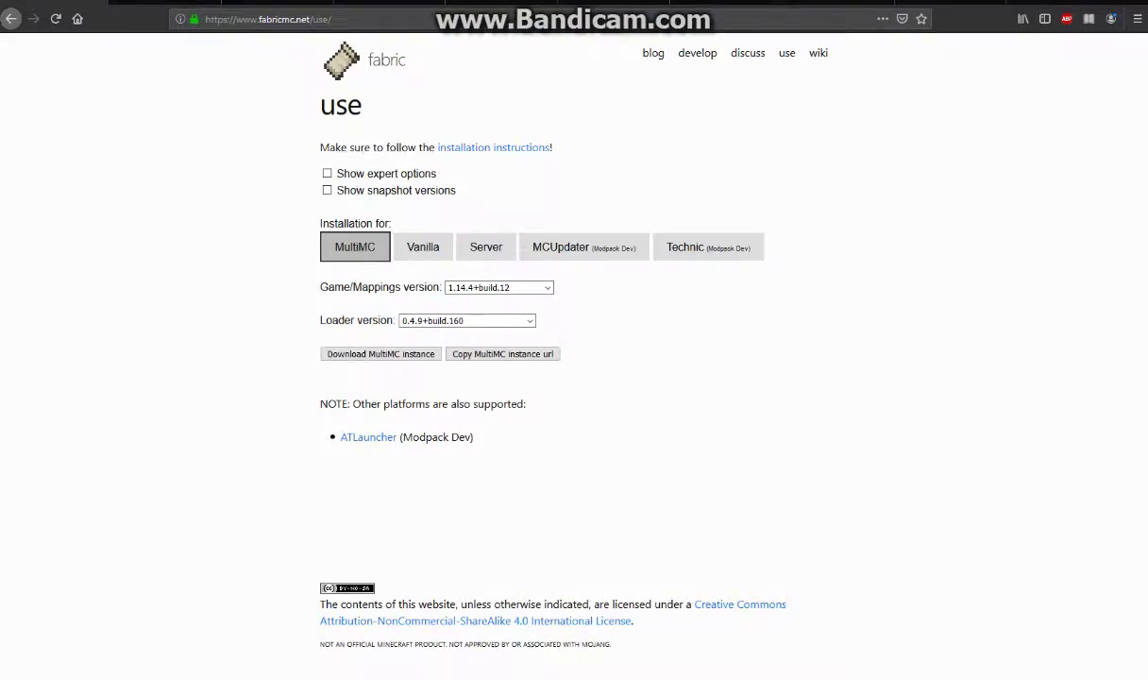
pyautogui.hotkey('alt', 'Tab')
pyautogui.hotkey('alt', 'Tab')
# Disable Cloth Config v2 and Cloth Events, relaunch 19w34a Fabric Test, and close the crashed console
pyautogui.click(646, 610)
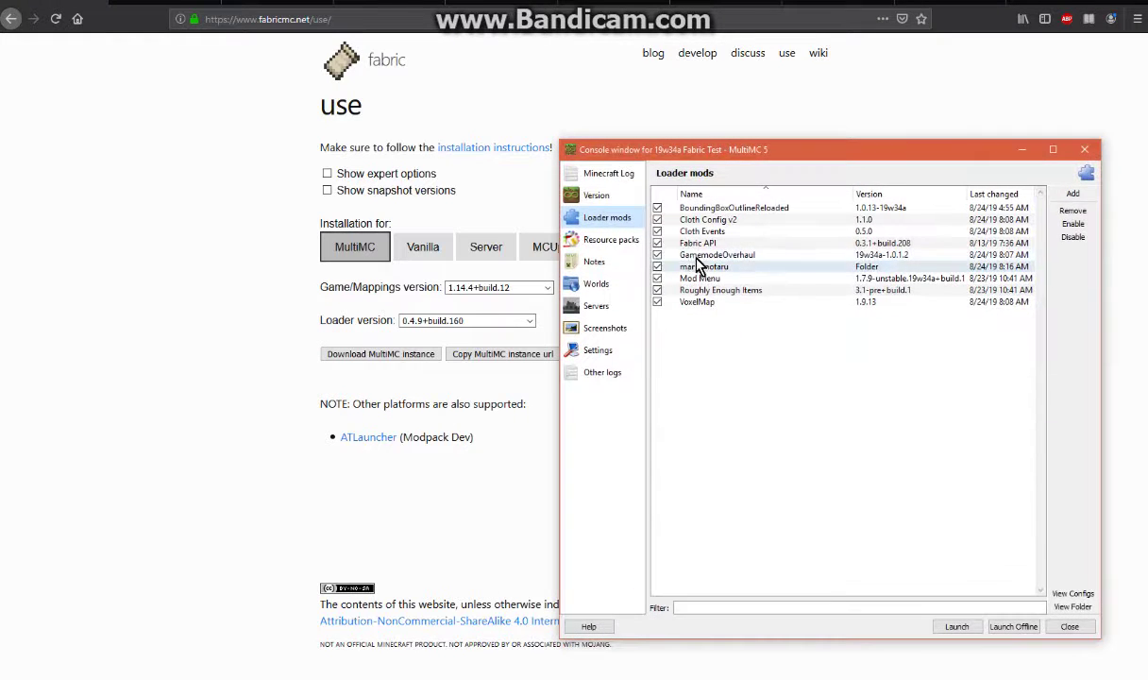
pyautogui.click(657, 219)
pyautogui.click(657, 231)
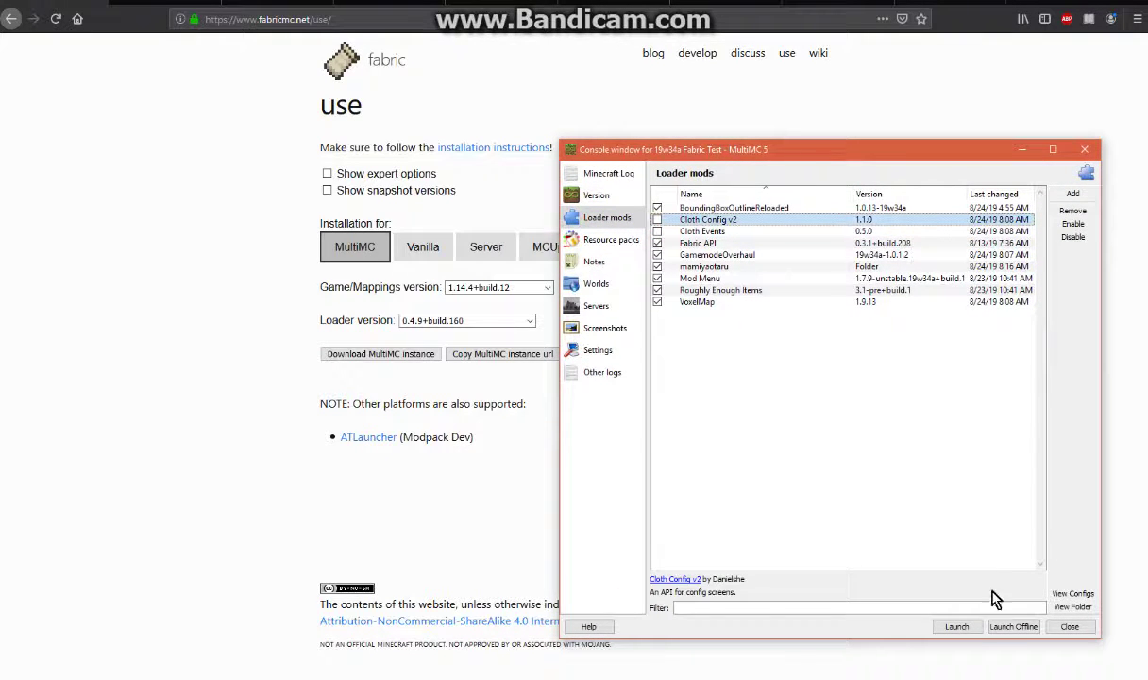
pyautogui.click(957, 627)
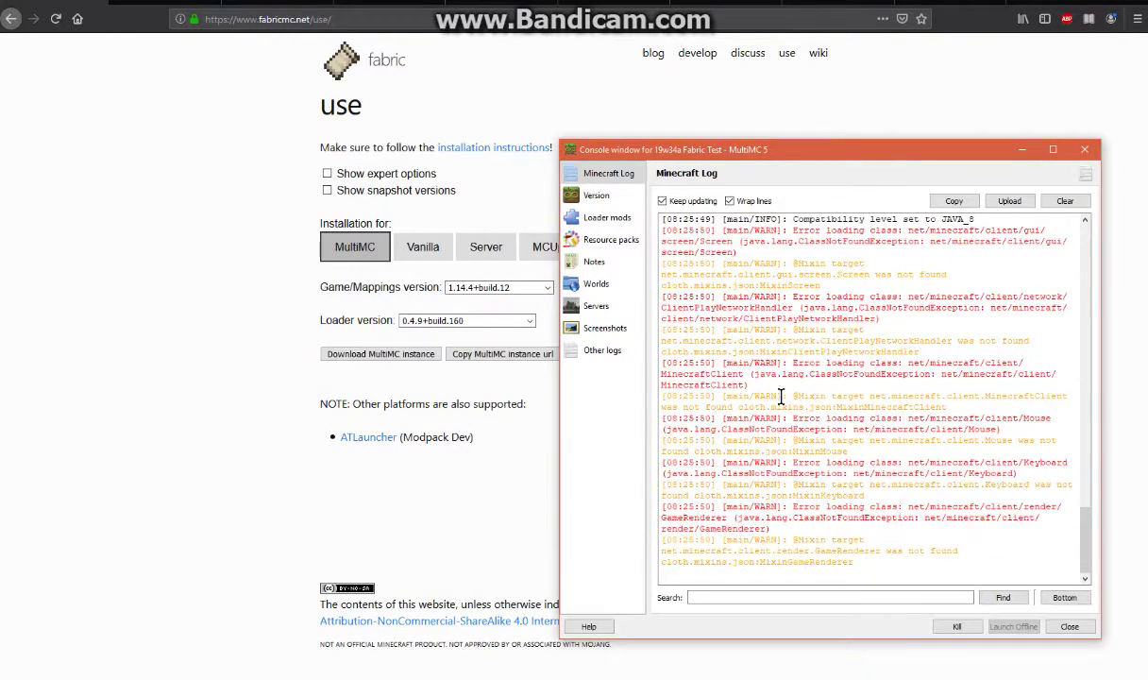
pyautogui.click(1070, 628)
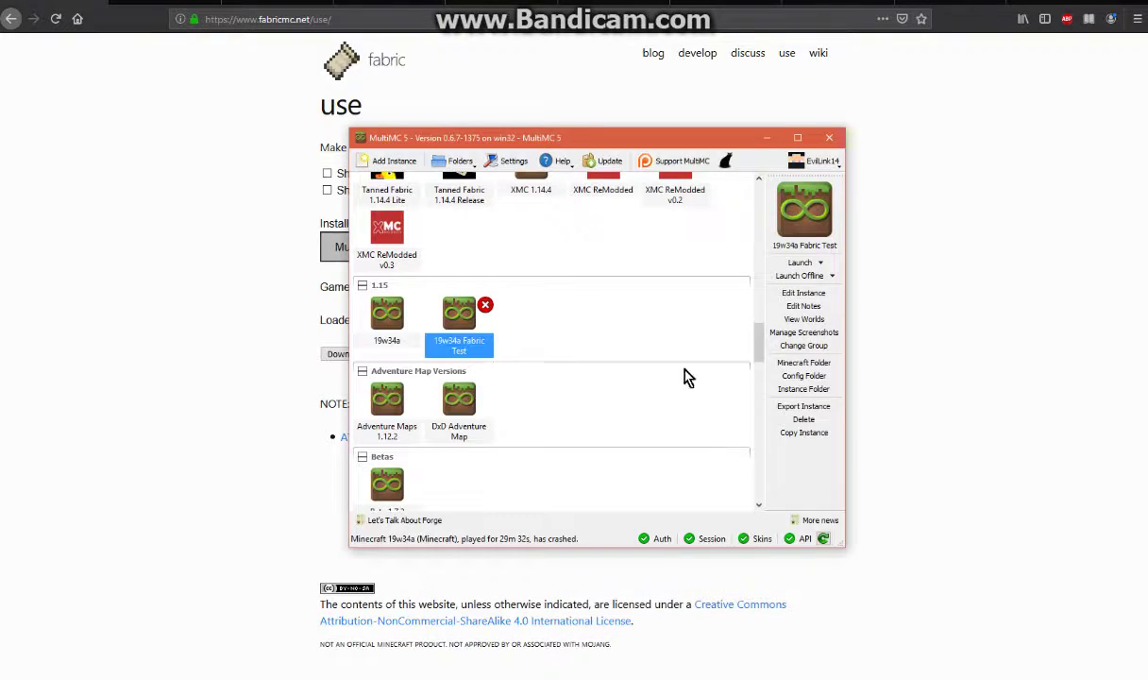
# Uncheck Roughly Enough Items in 19w34a Fabric Test's loader mods and launch the instance
pyautogui.click(789, 294)
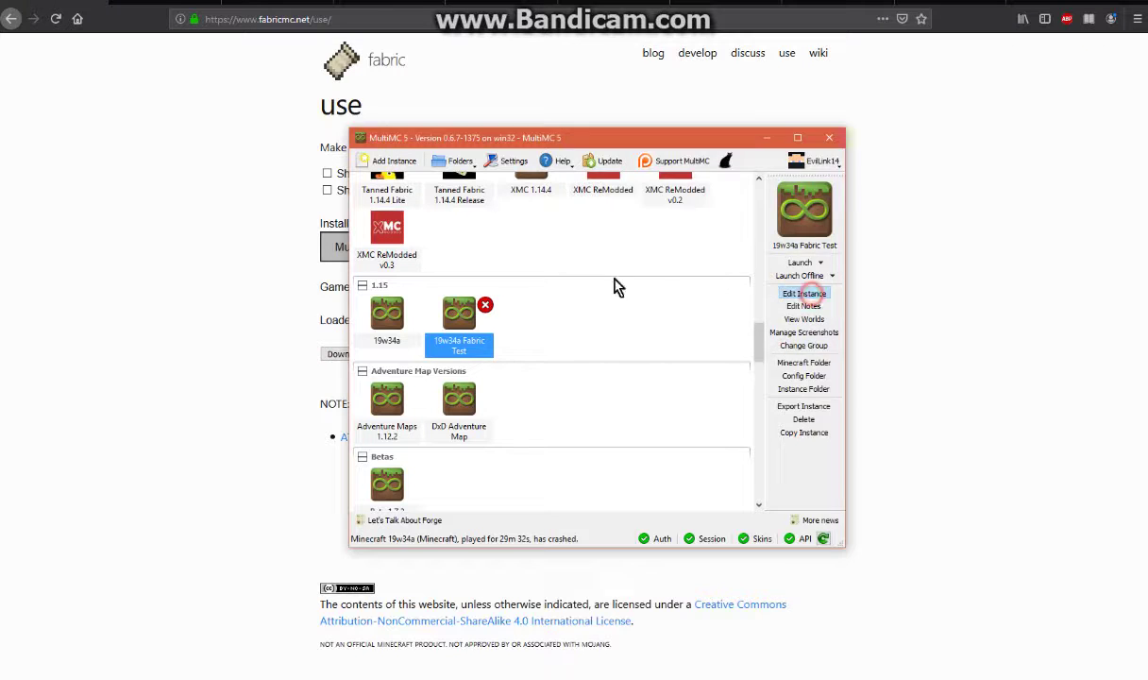
pyautogui.click(594, 195)
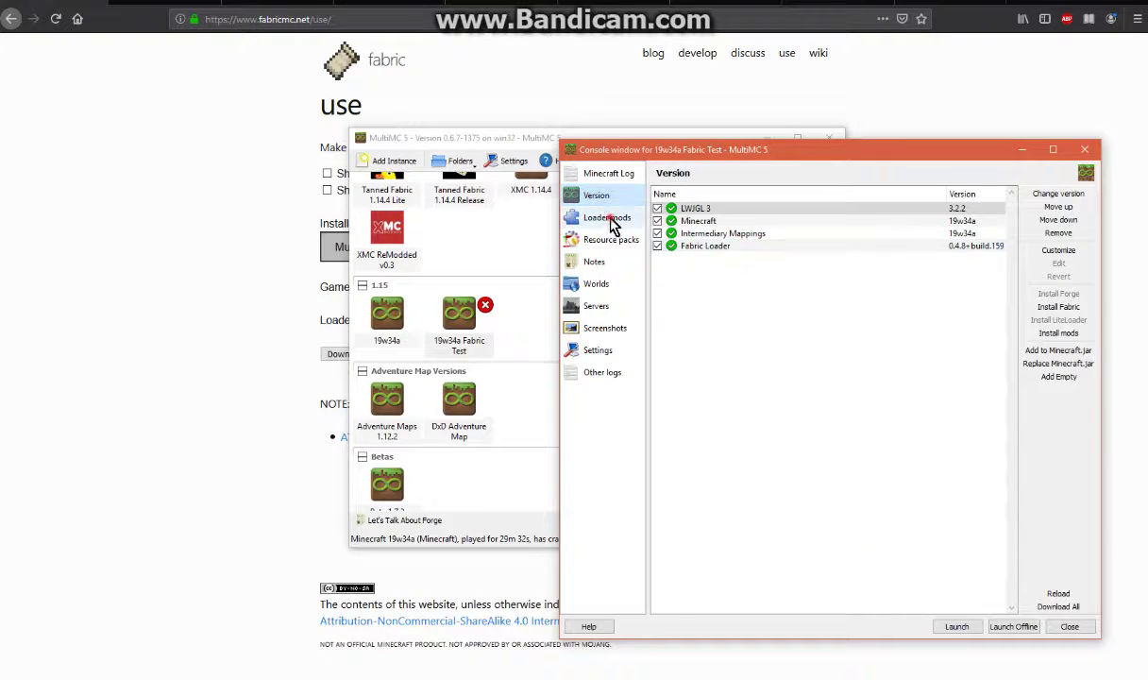
pyautogui.click(607, 218)
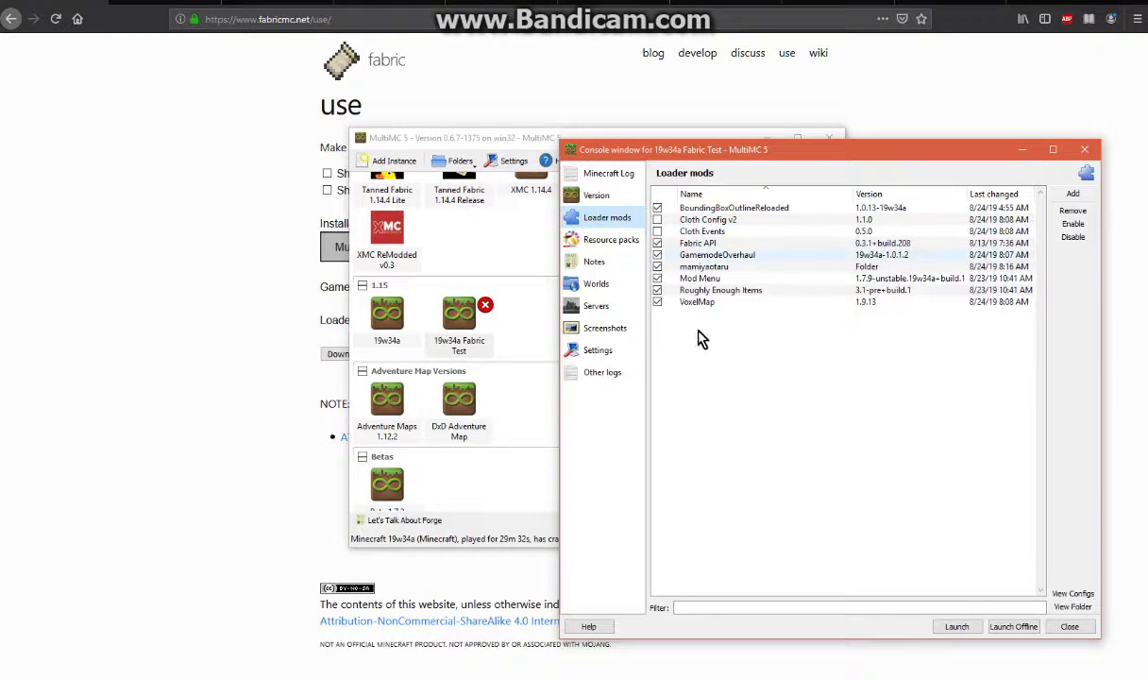
pyautogui.click(658, 290)
pyautogui.click(956, 628)
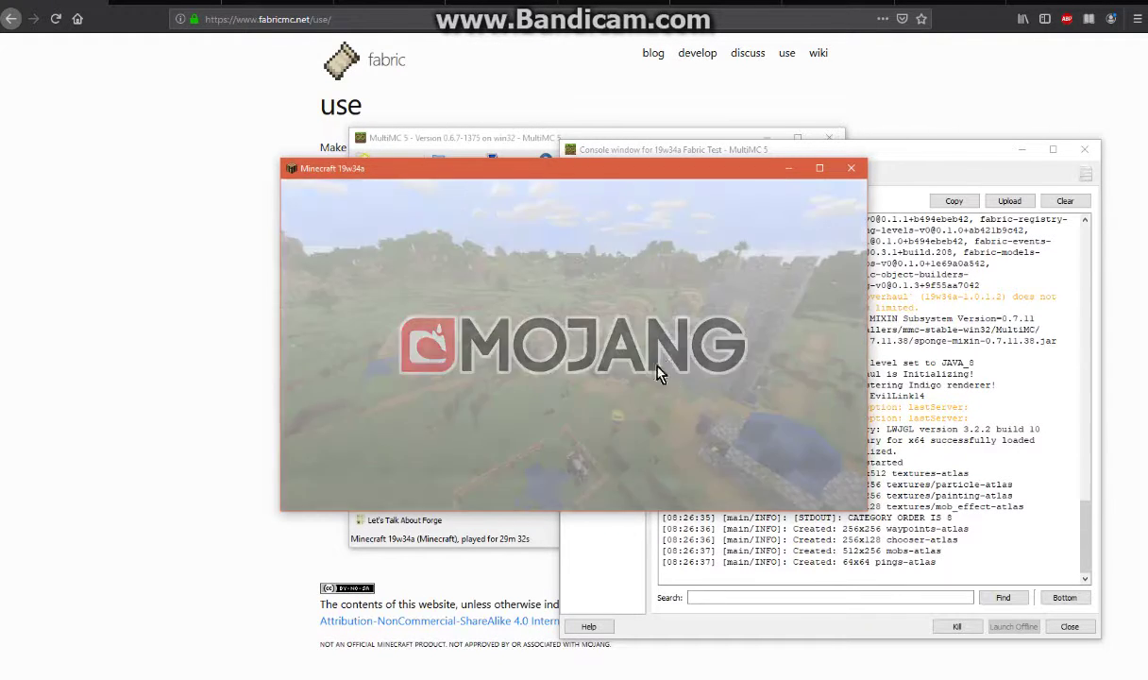
# Maximise the game, check the Mods list shows 31 mods, and play the New World singleplayer world
pyautogui.click(820, 168)
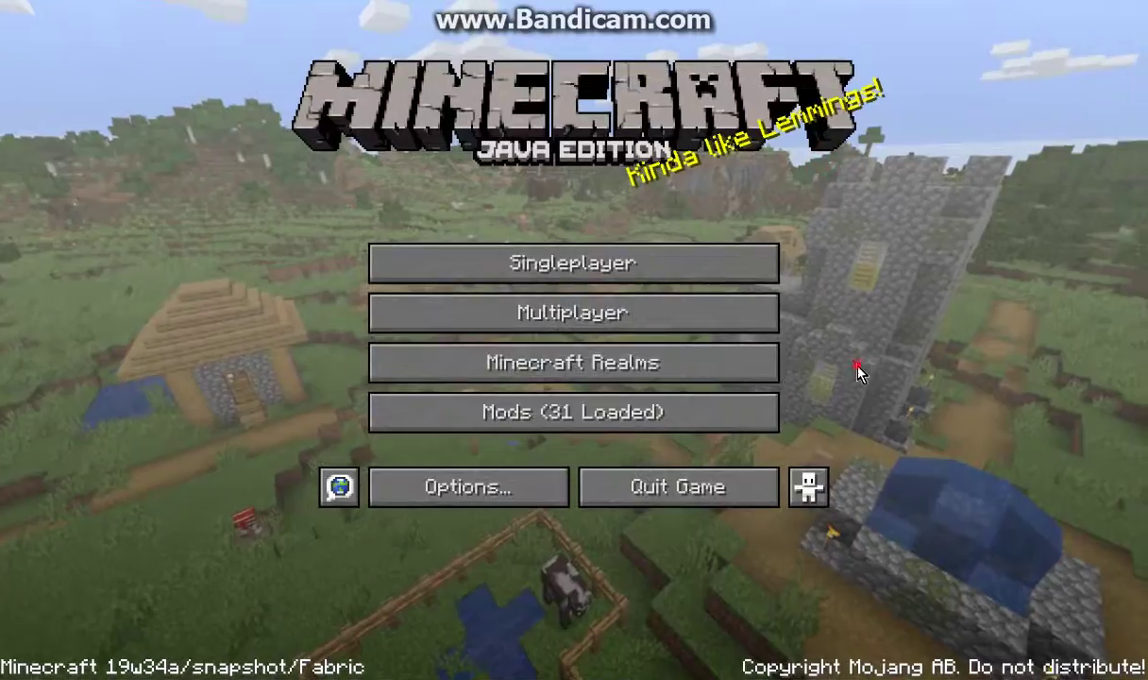
pyautogui.click(528, 412)
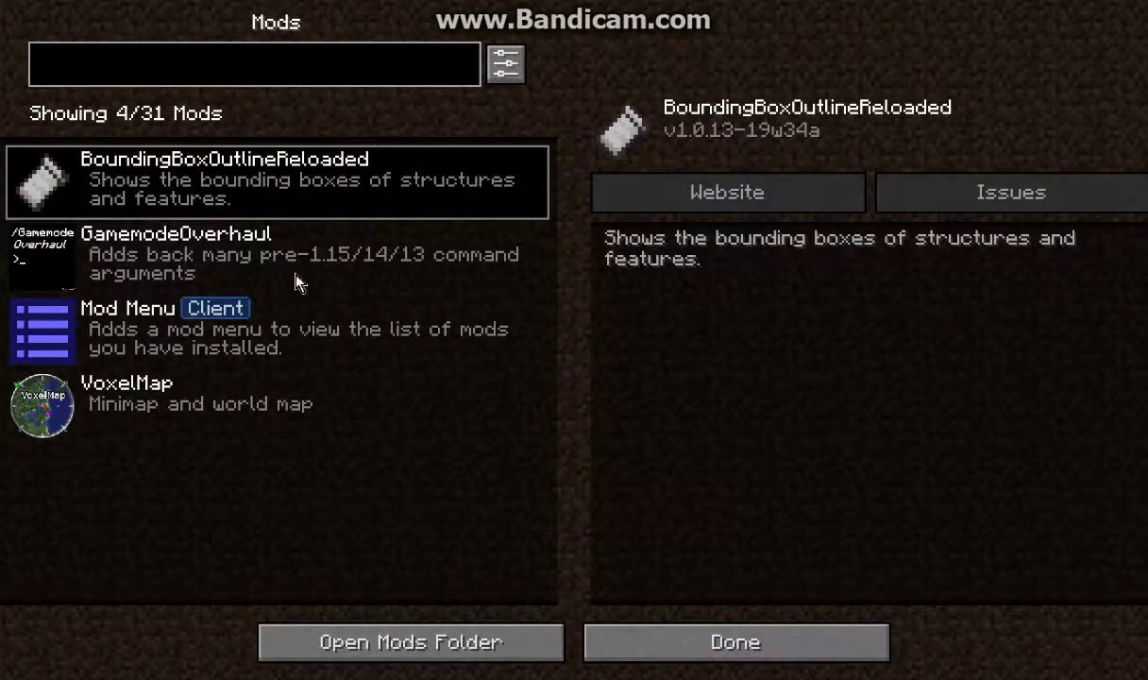
pyautogui.click(717, 642)
pyautogui.click(624, 265)
pyautogui.click(336, 151)
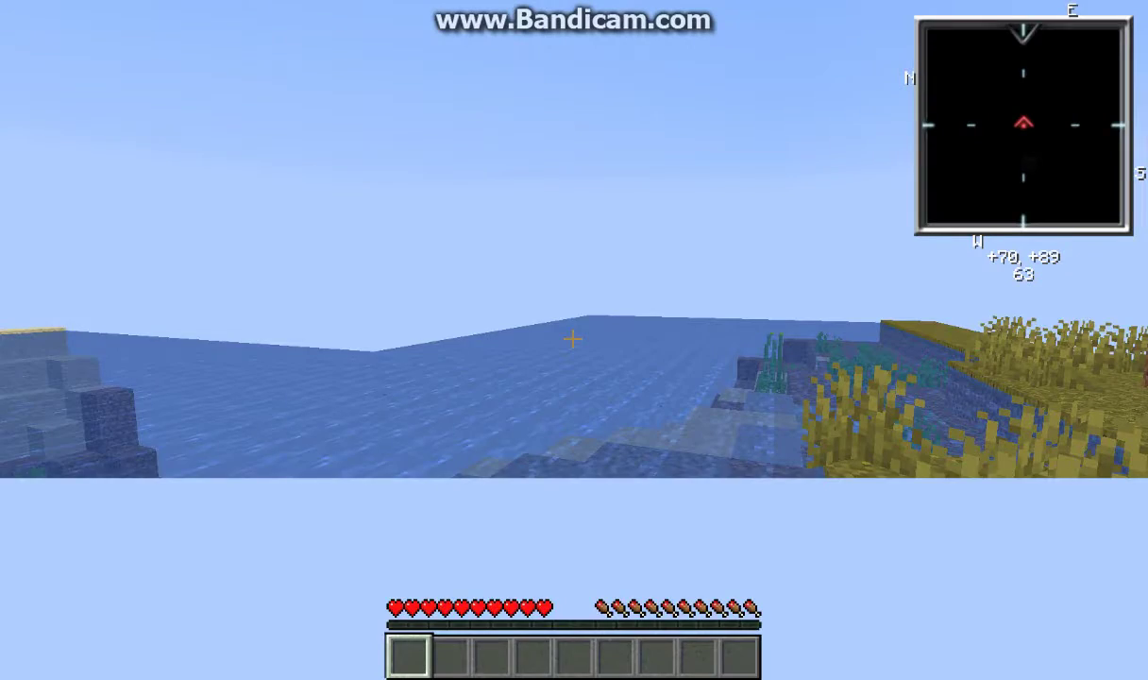
# View the Structures outline toggles in Bounding Box Outline Reloaded settings, then resume the game
pyautogui.press('e')
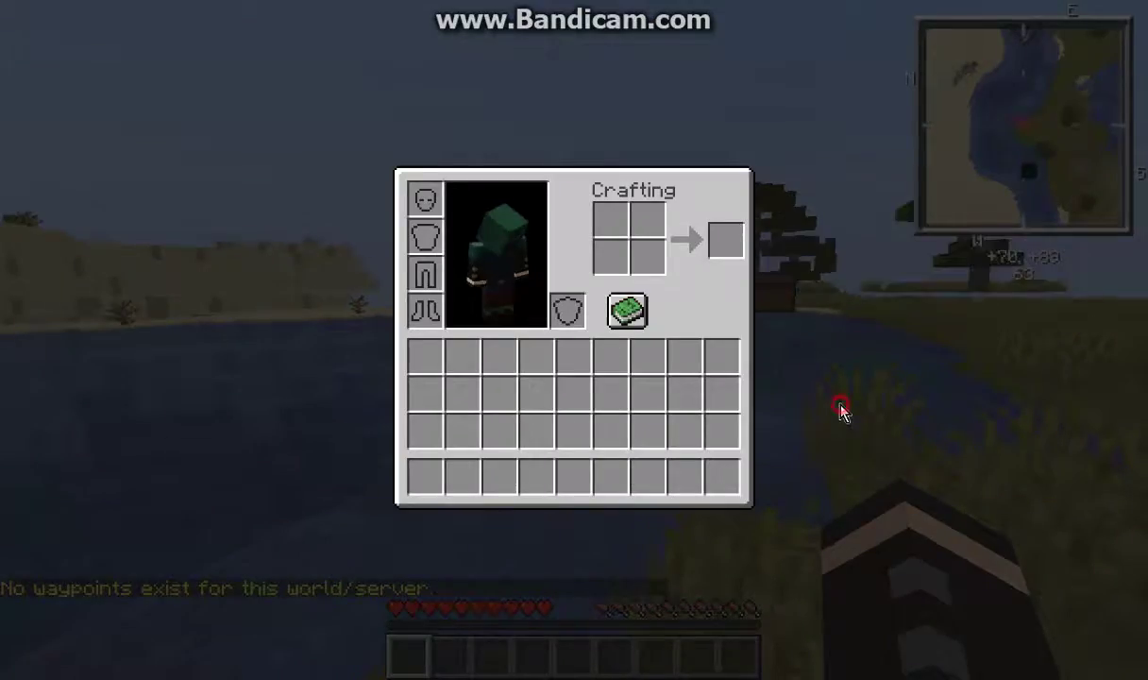
pyautogui.press('e')
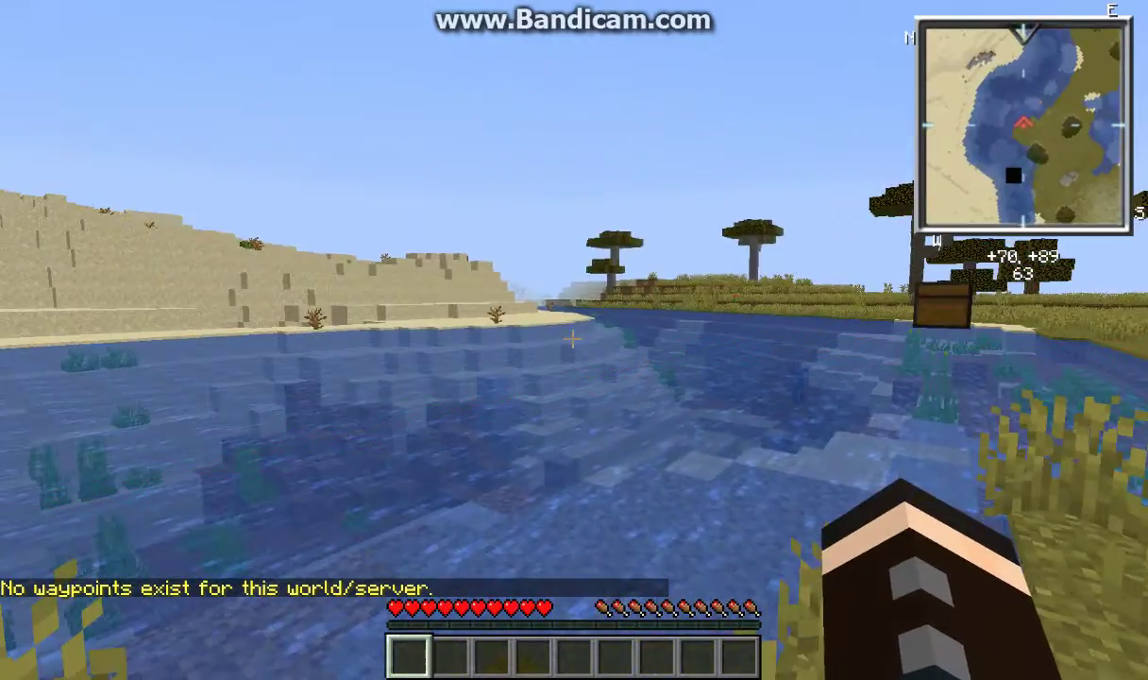
pyautogui.press('Escape')
pyautogui.click(523, 384)
pyautogui.click(463, 387)
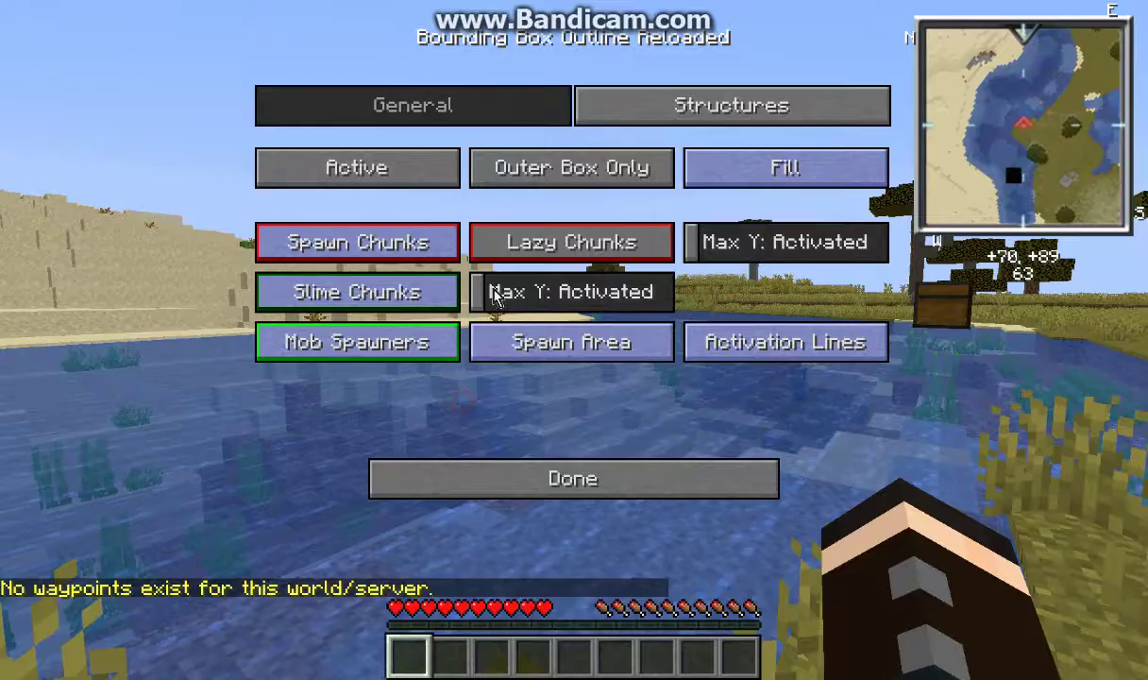
pyautogui.click(616, 111)
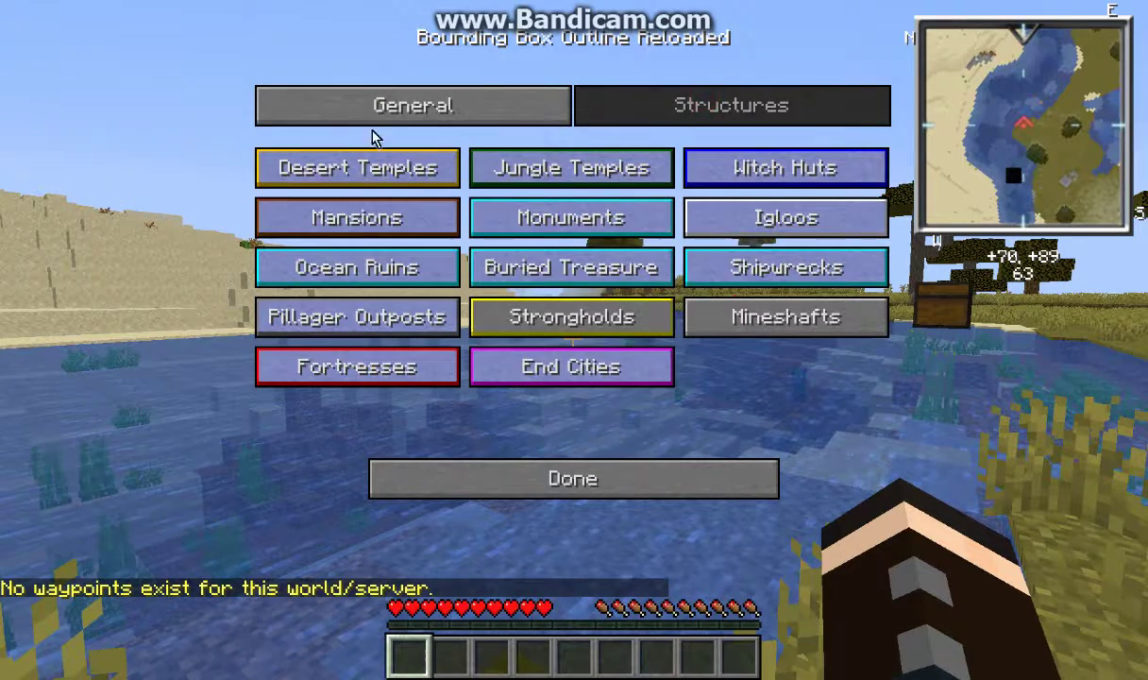
pyautogui.click(593, 486)
pyautogui.click(593, 486)
pyautogui.click(577, 179)
# Switch the player to Spectator Mode with /gamemode 3 and return to the game
pyautogui.write('/gamemode ')
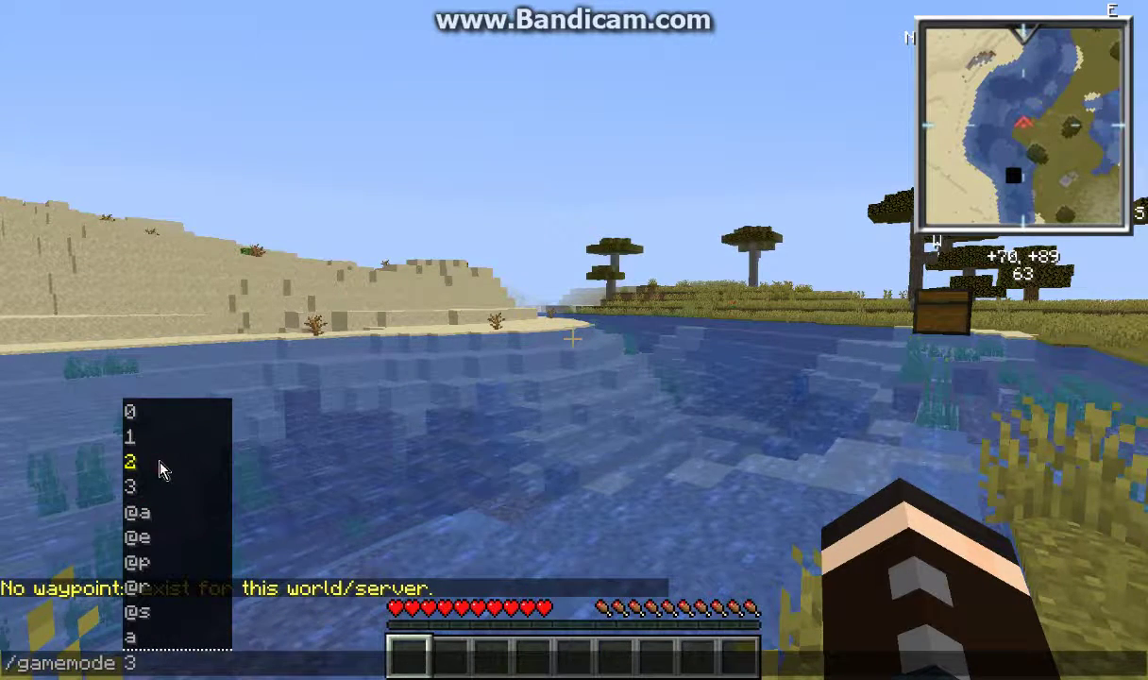
pyautogui.write('3')
pyautogui.press('Return')
pyautogui.press('e')
pyautogui.press('Escape')
pyautogui.press('Escape')
pyautogui.click(510, 378)
pyautogui.click(577, 469)
pyautogui.click(620, 177)
# Bring up the VoxelMap world map and go to its Minimap Options screen
pyautogui.press('m')
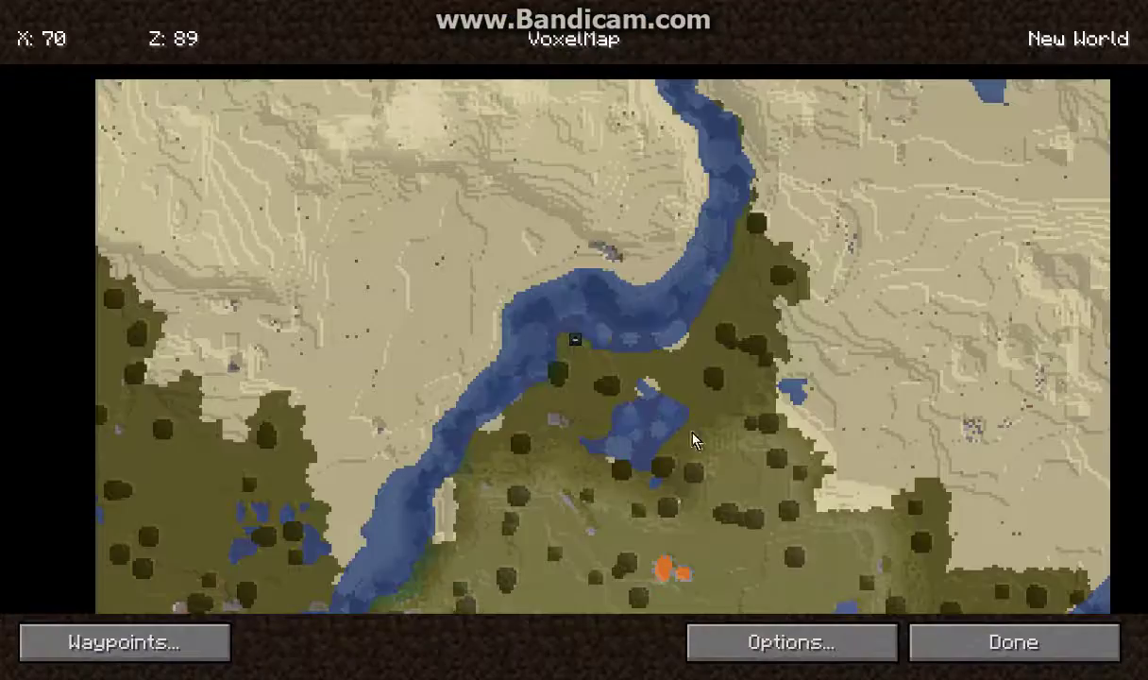
pyautogui.scroll(-3, 739, 488)
pyautogui.click(791, 641)
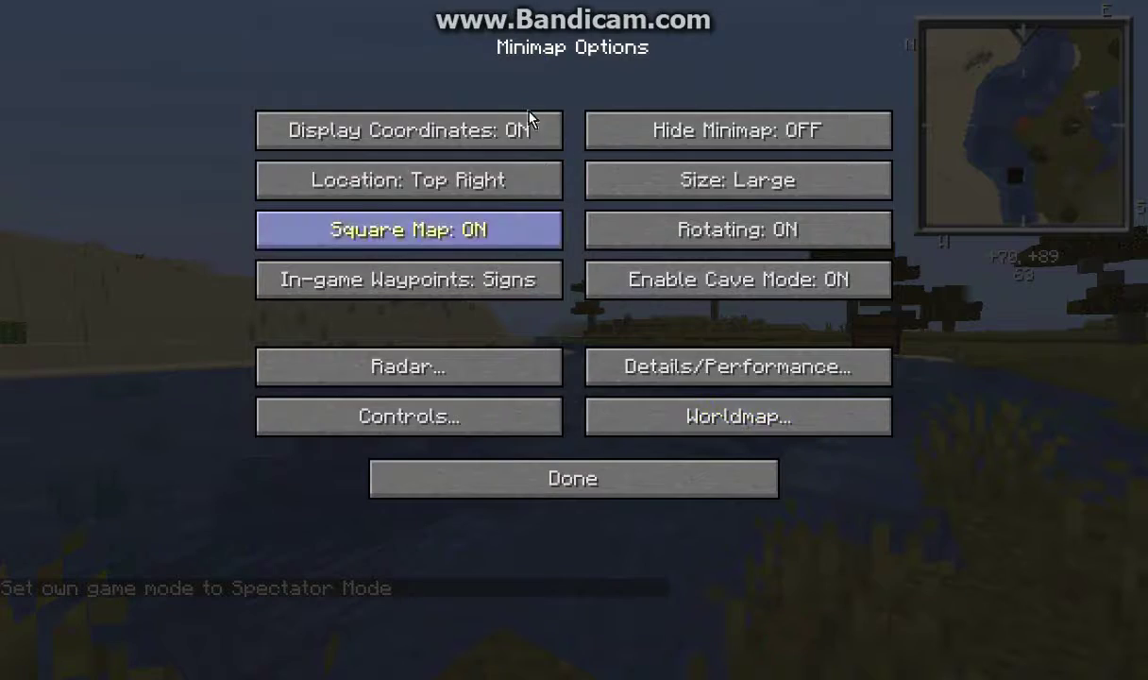